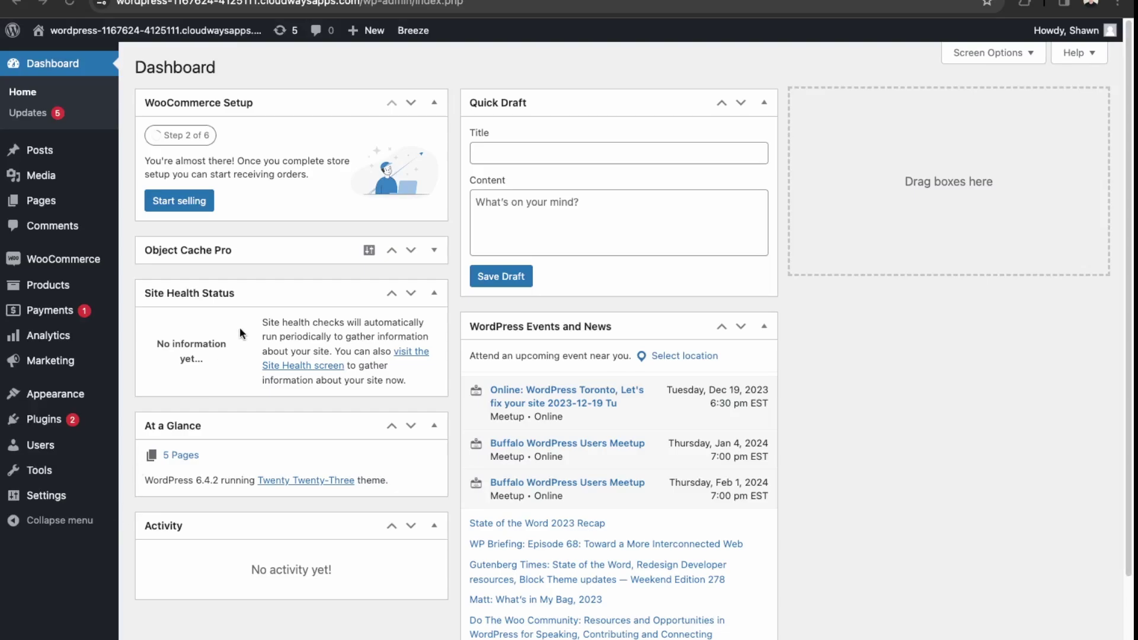
- Switch from the WordPress dashboard to Google's Merchant Center for retailers page
click(283, 0)
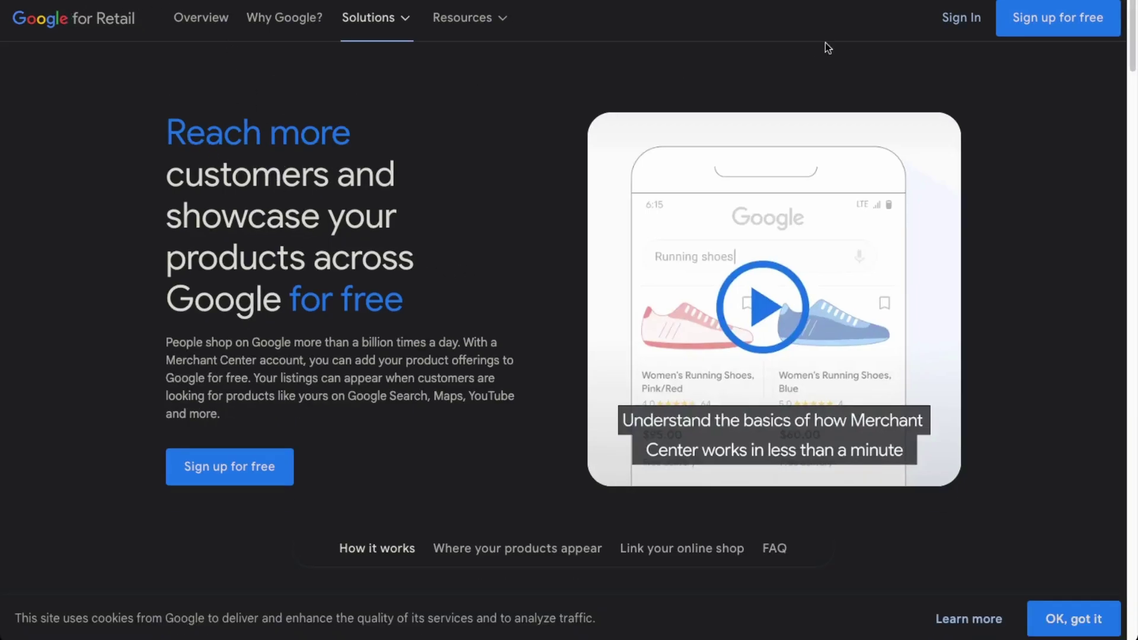
- Sign up for Merchant Center: sells online at the pasted store URL, with no physical store
click(1086, 40)
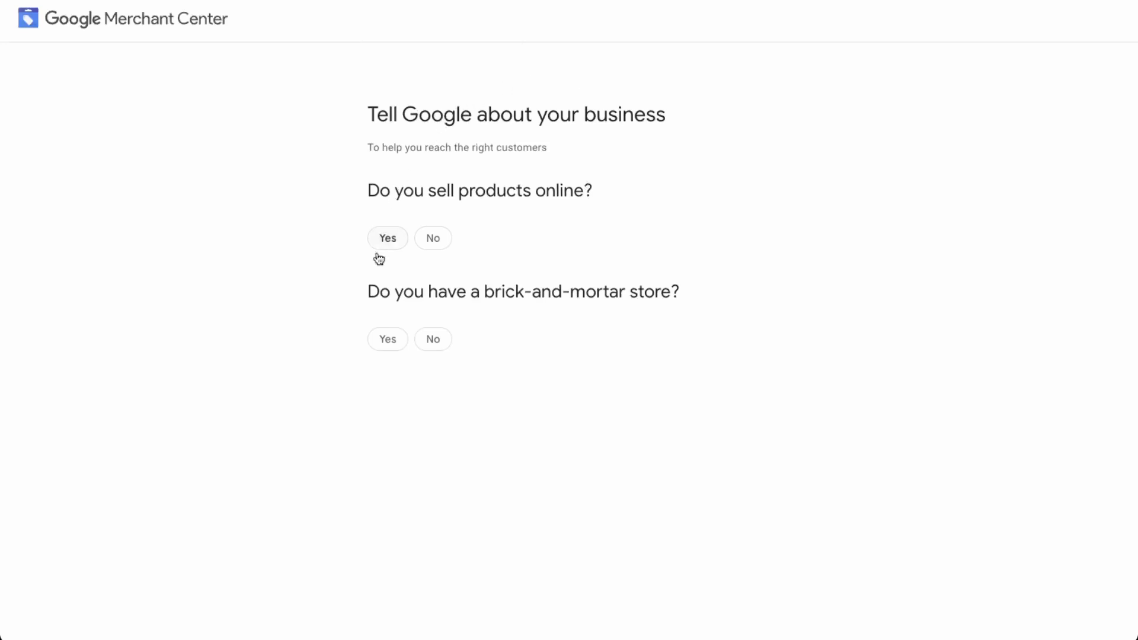
click(380, 248)
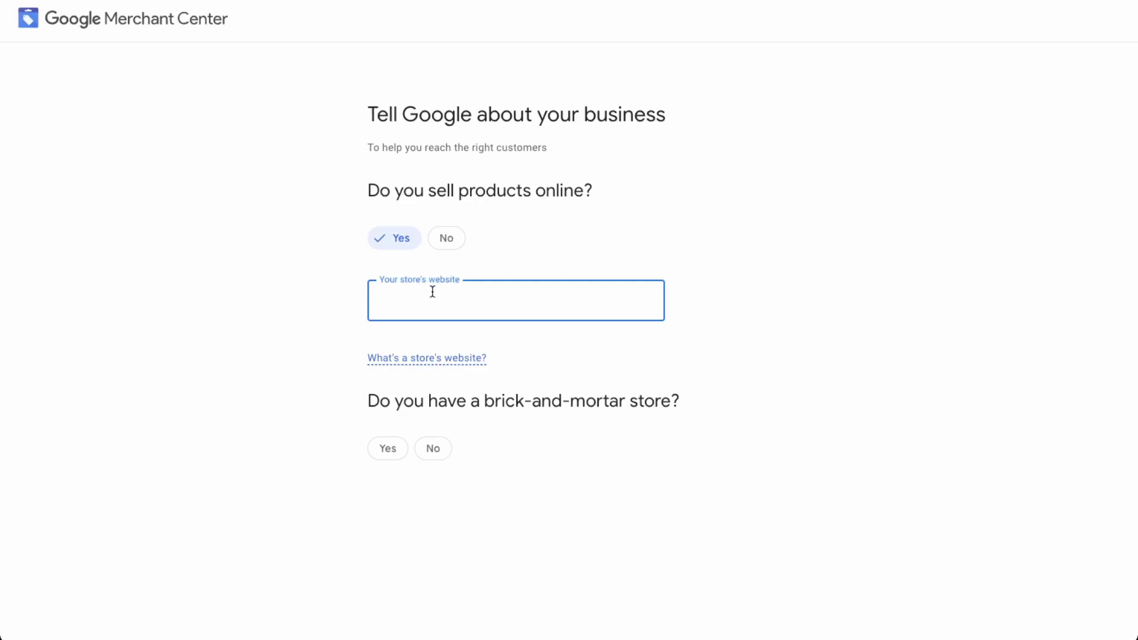
text(https://wordpress-1167624-4125111.cloudwaysapps.com/)
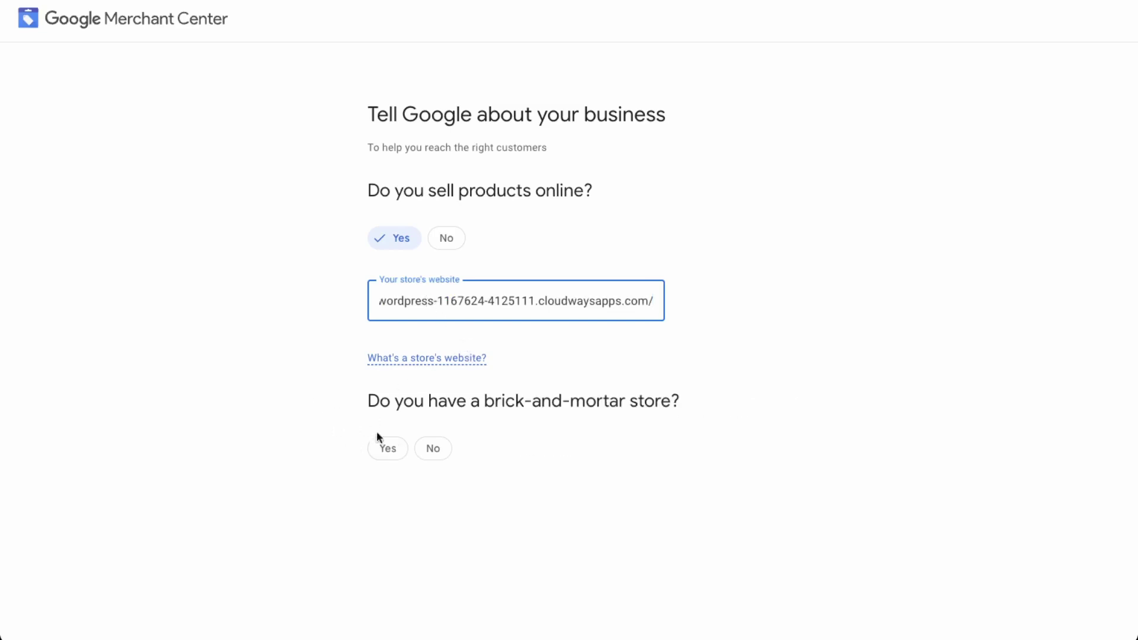
click(436, 453)
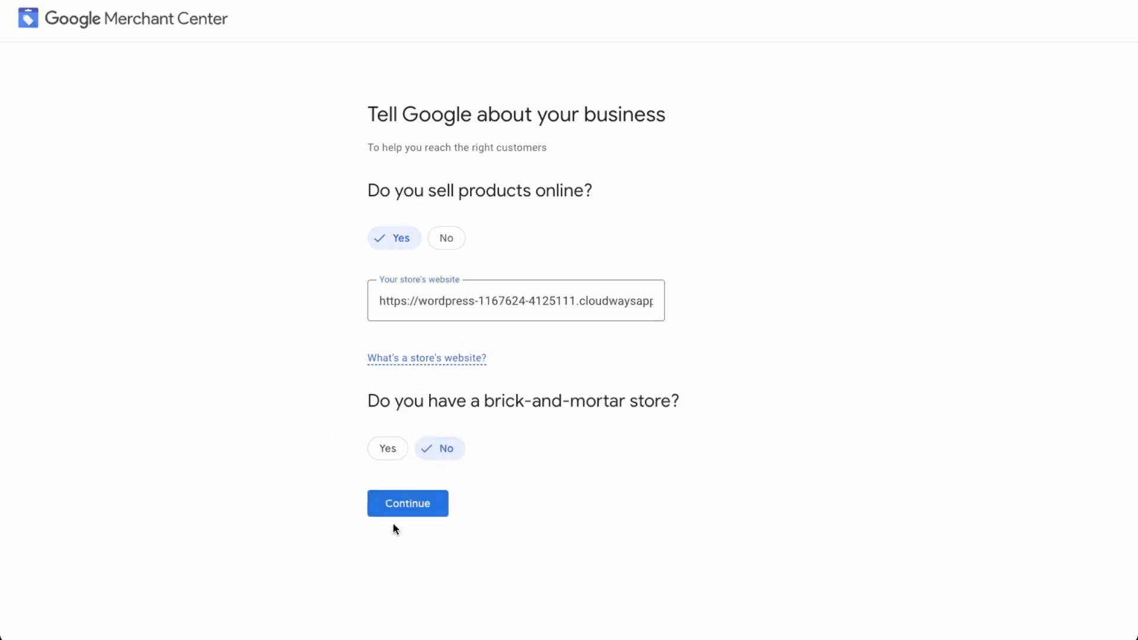
click(396, 513)
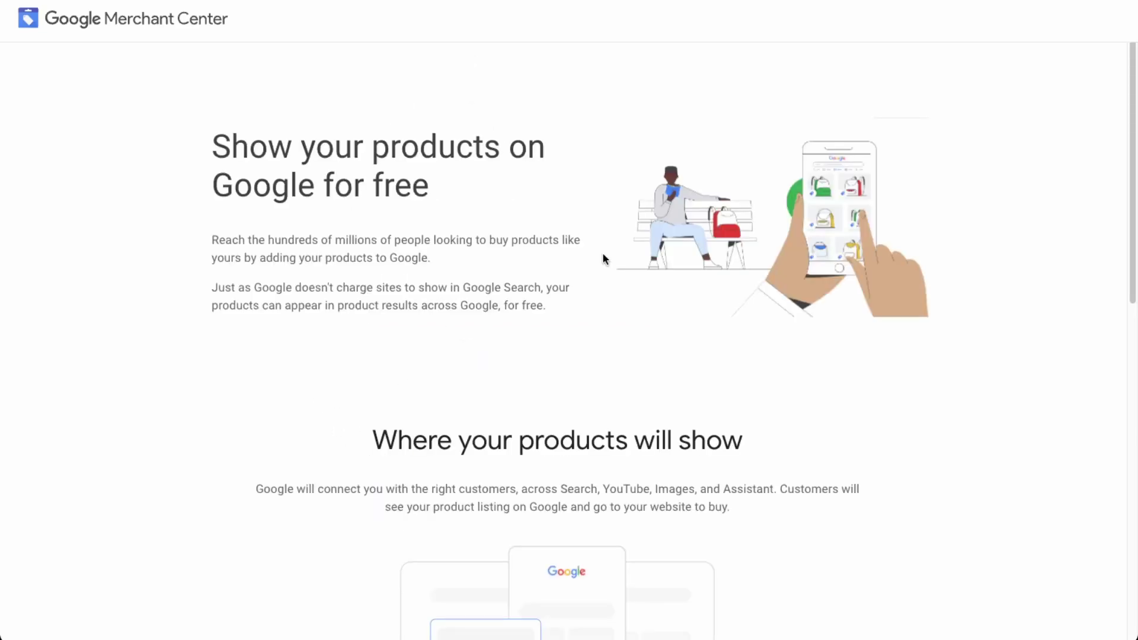
scroll(590, 323, down, 4)
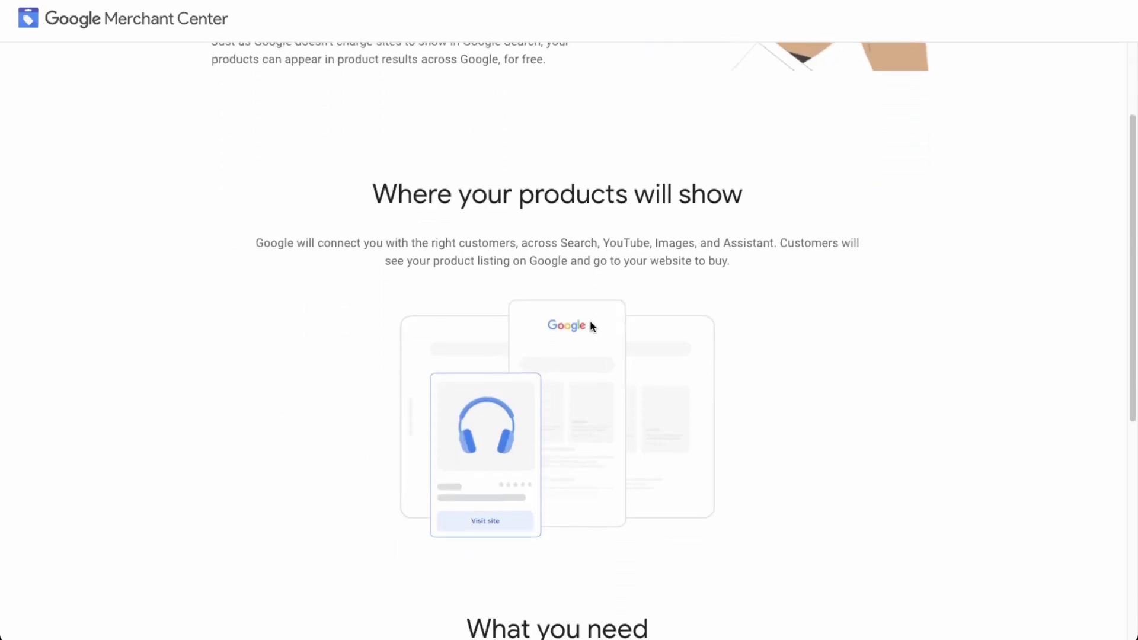
scroll(590, 309, down, 5)
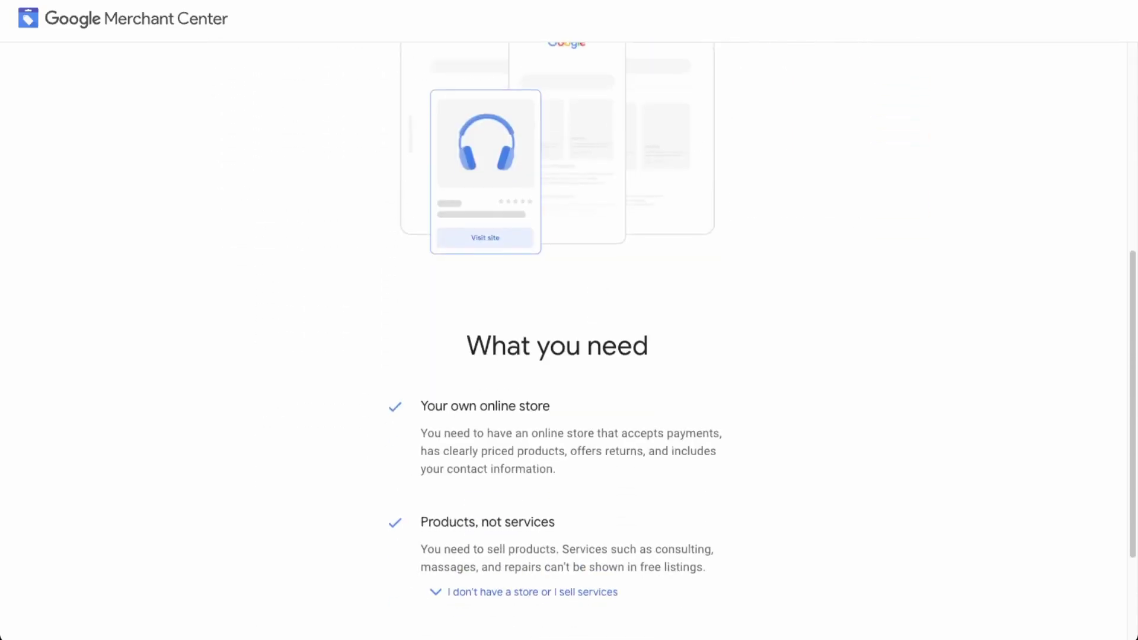
scroll(625, 209, up, 1)
scroll(626, 210, down, 3)
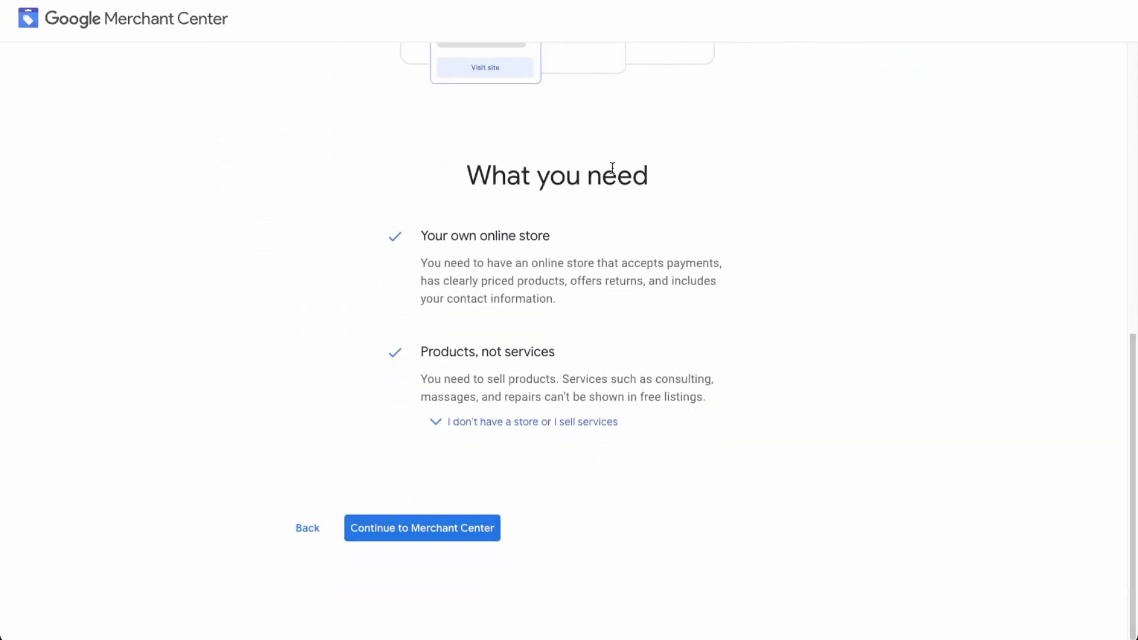
- Create the Merchant Center account with the business name and Canada, and dismiss the welcome
click(462, 529)
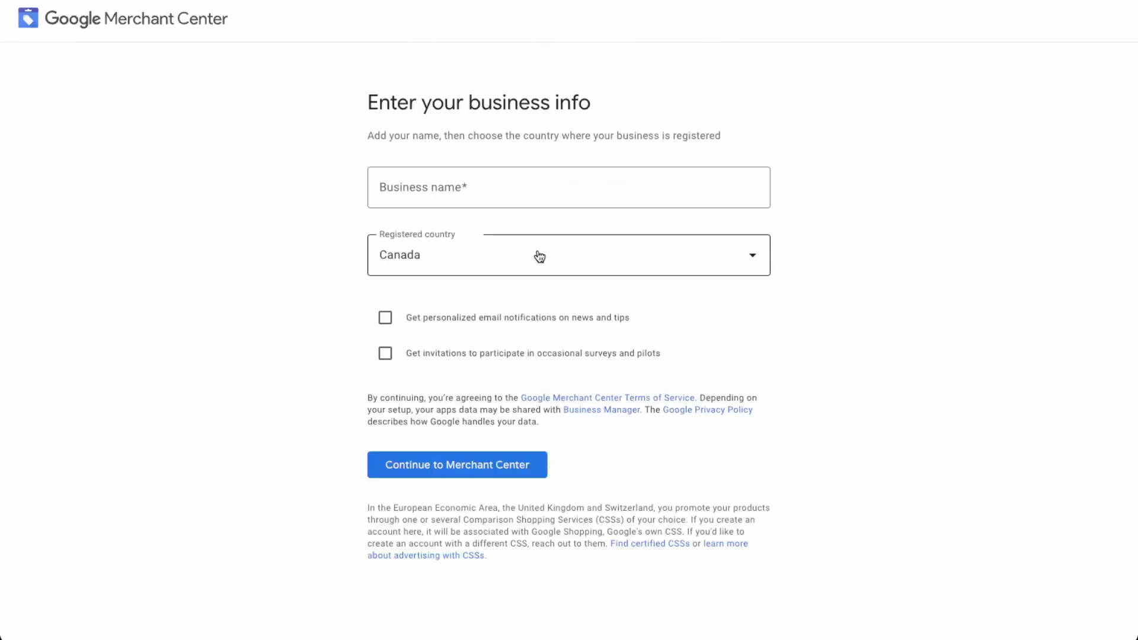
click(523, 177)
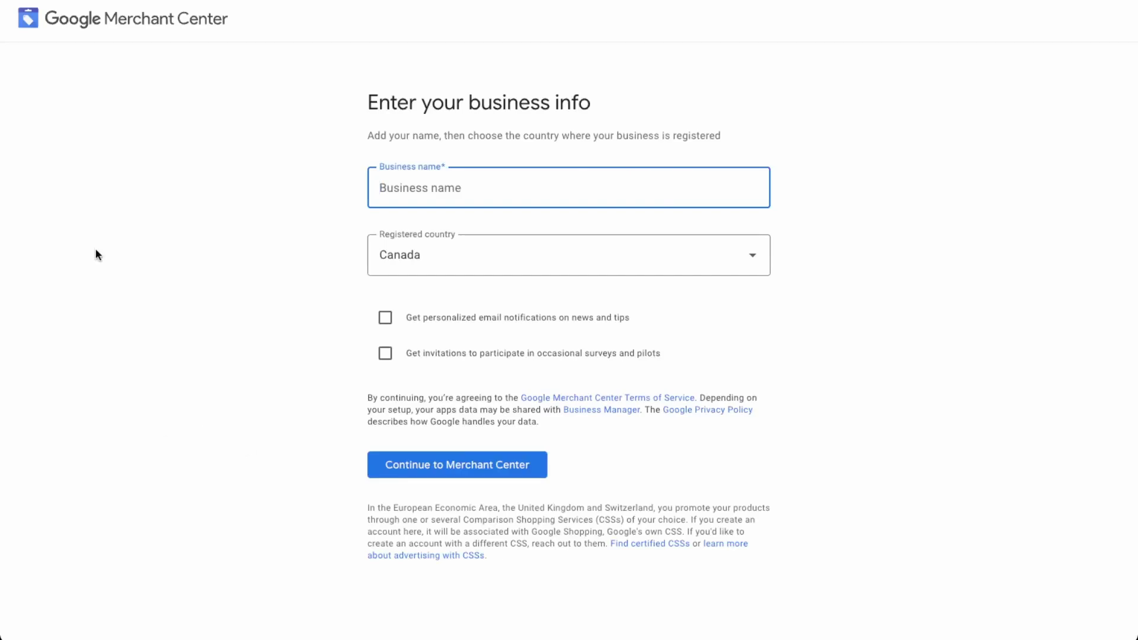
text(Shawn's Tshirt Comp)
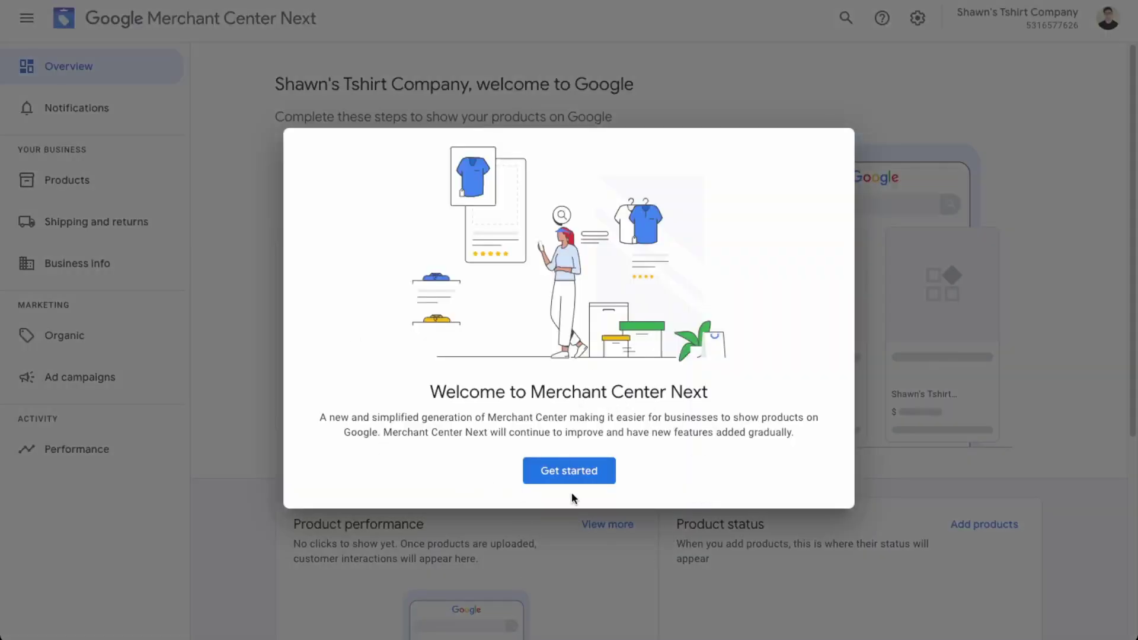
click(572, 474)
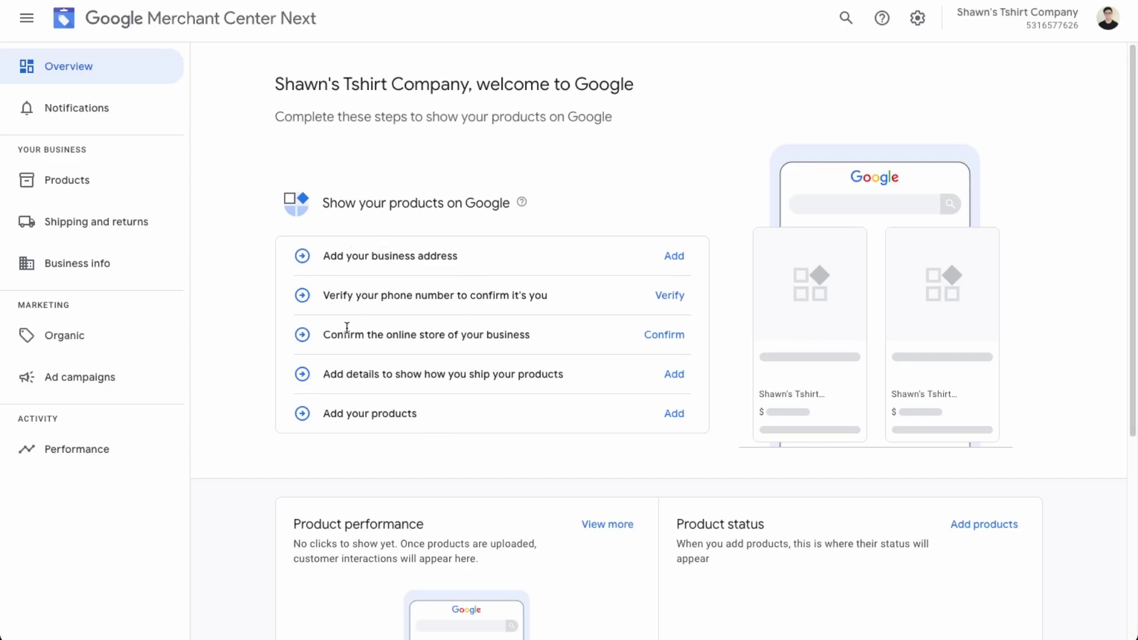
drag(330, 330, 564, 354)
click(564, 342)
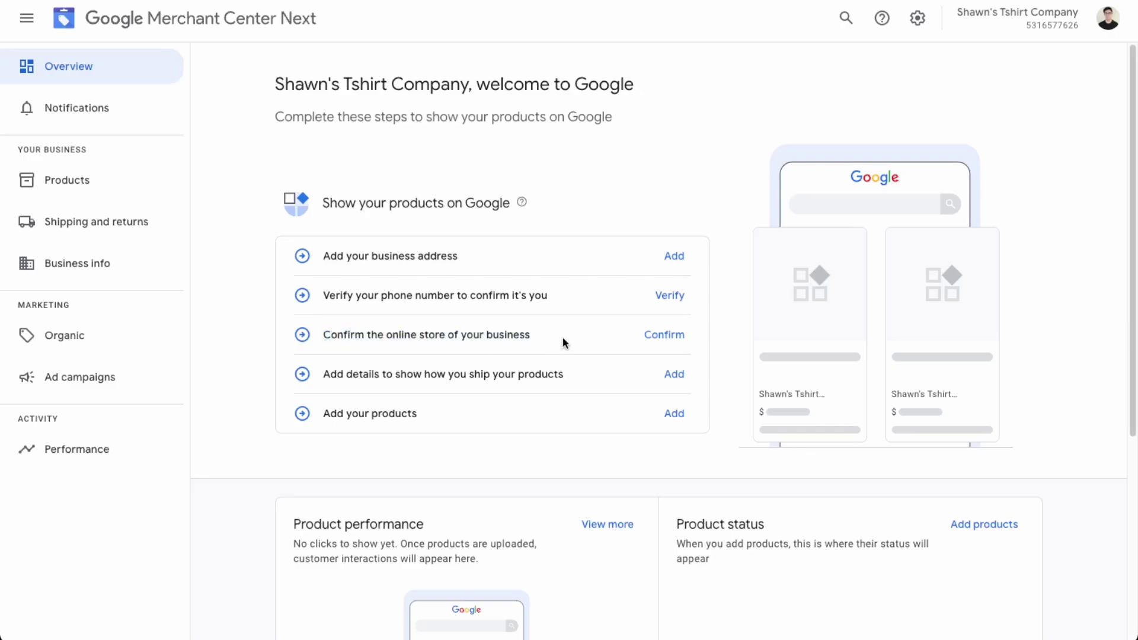
- Choose Wordpress / WooCommerce platform verification and copy the site-verification meta tag
click(678, 333)
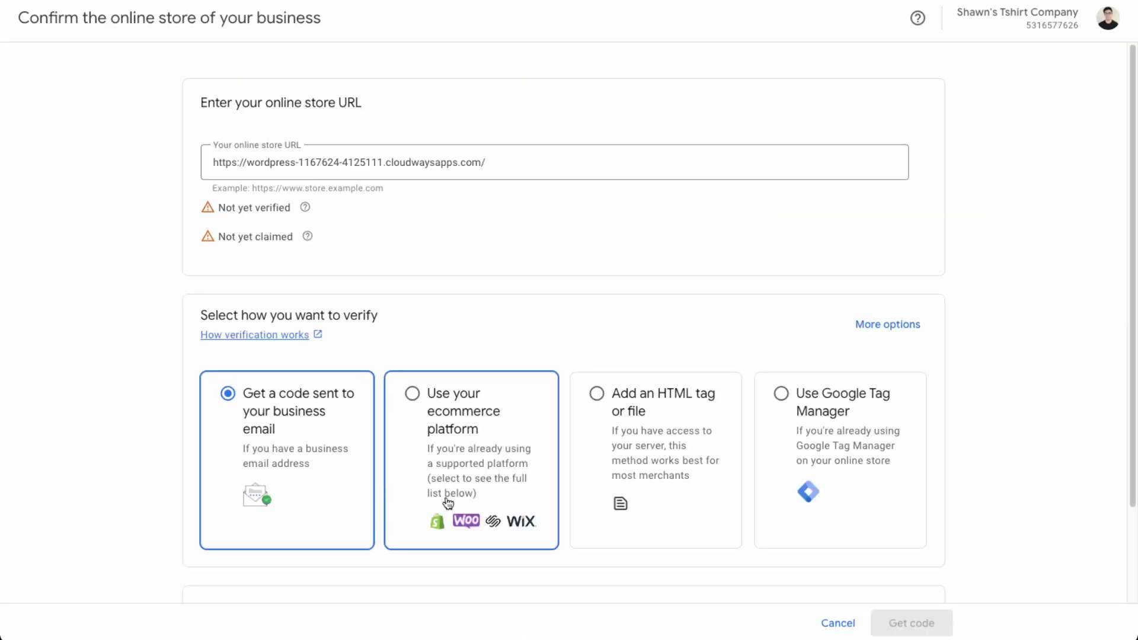
click(459, 476)
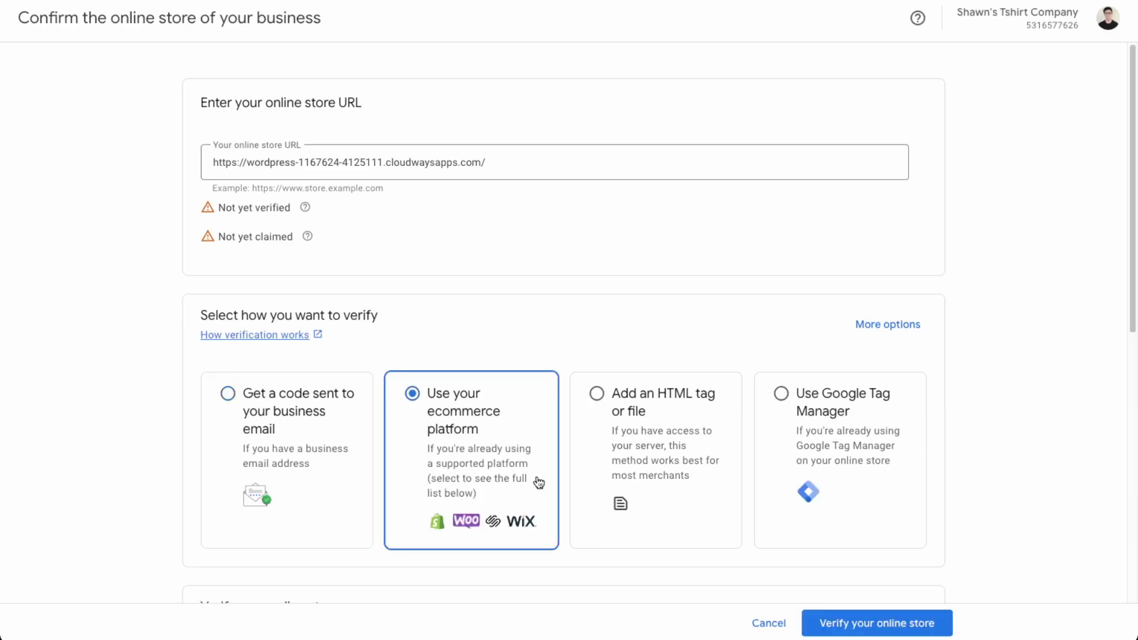
scroll(684, 538, down, 9)
click(554, 500)
scroll(555, 499, down, 3)
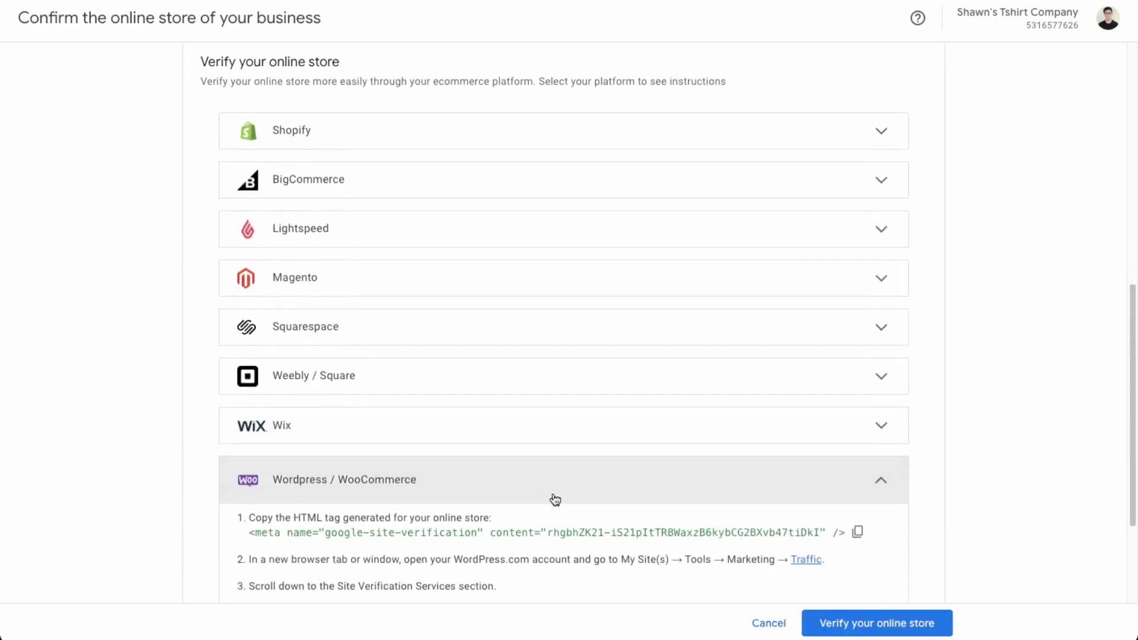
scroll(553, 497, down, 1)
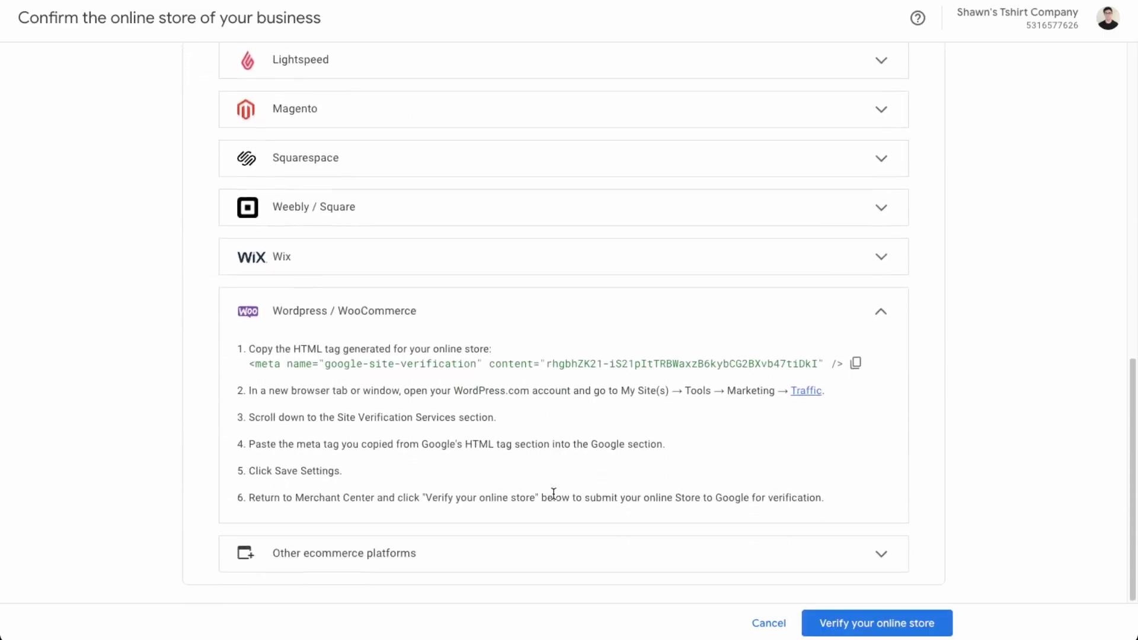
click(856, 365)
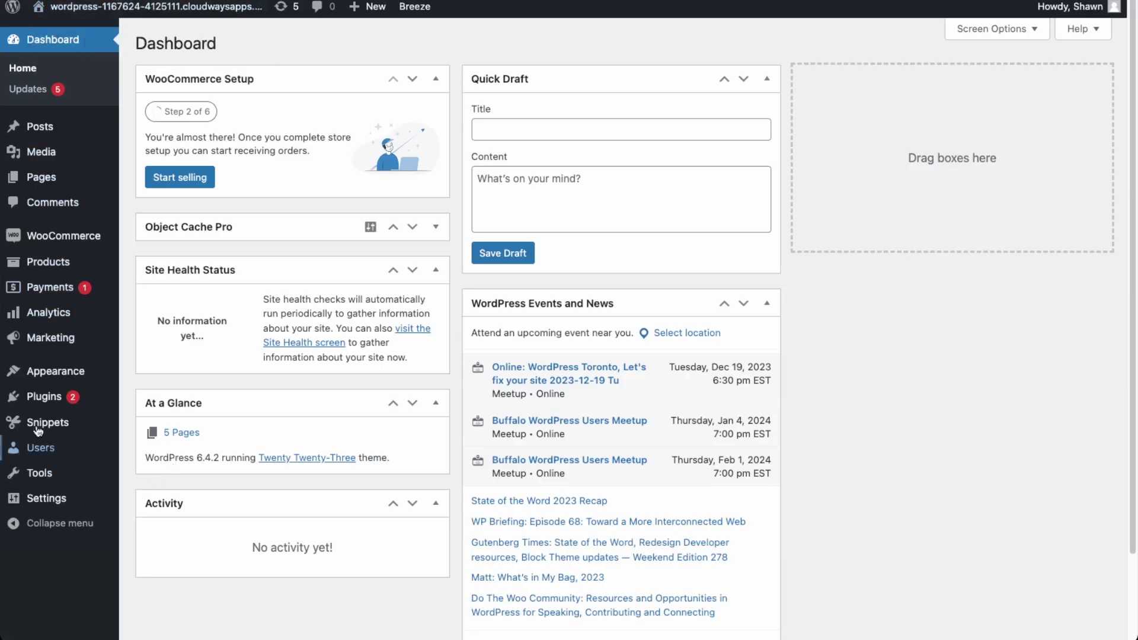
- Install and activate the WPCode header and footer plugin
mouse_move(47, 408)
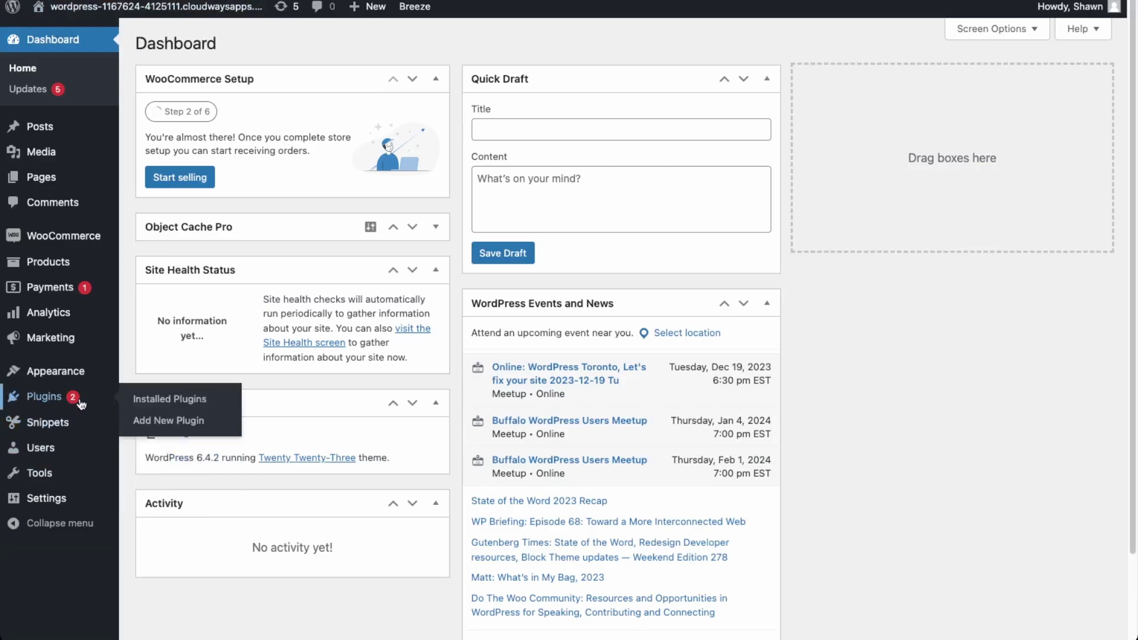
click(166, 426)
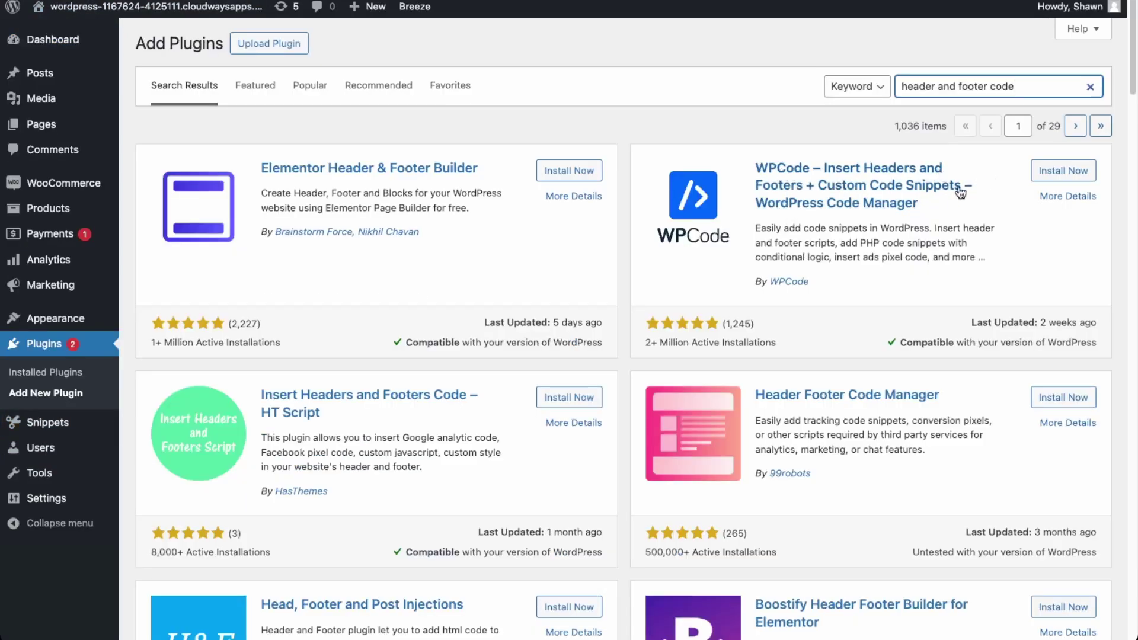
click(1048, 172)
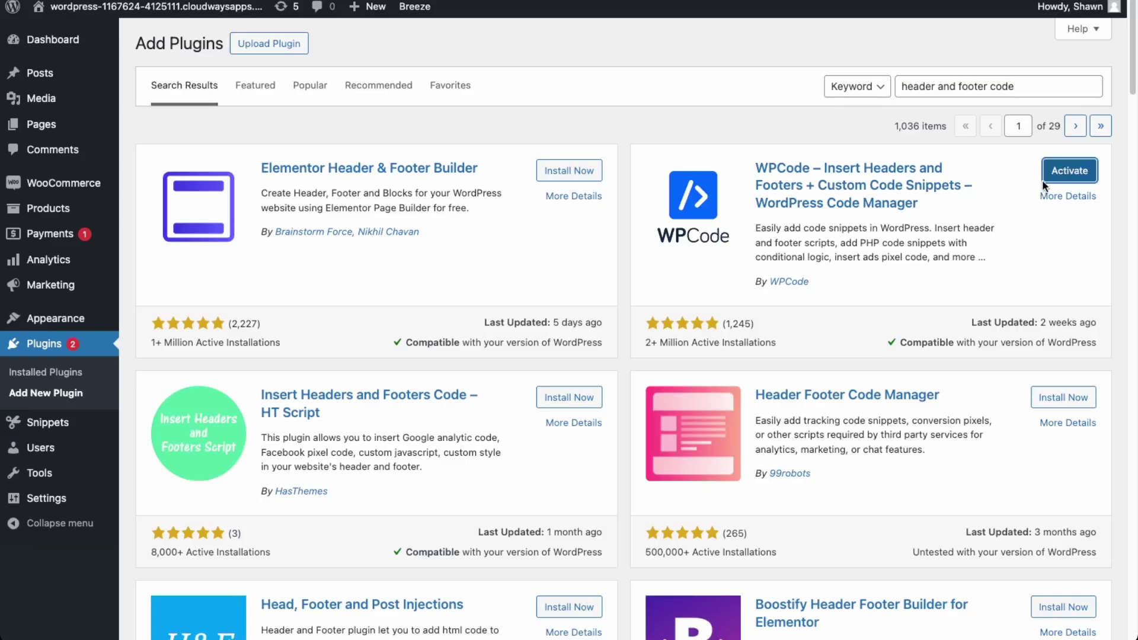
click(1044, 176)
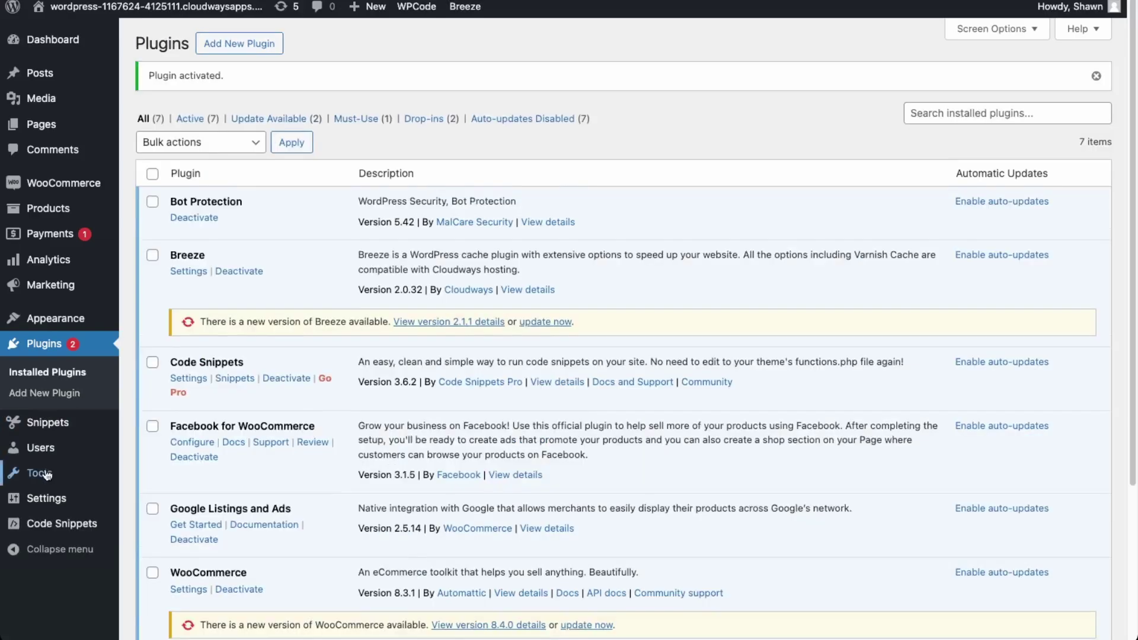
- Paste the Google verification meta tag into WPCode's site-wide header
mouse_move(50, 524)
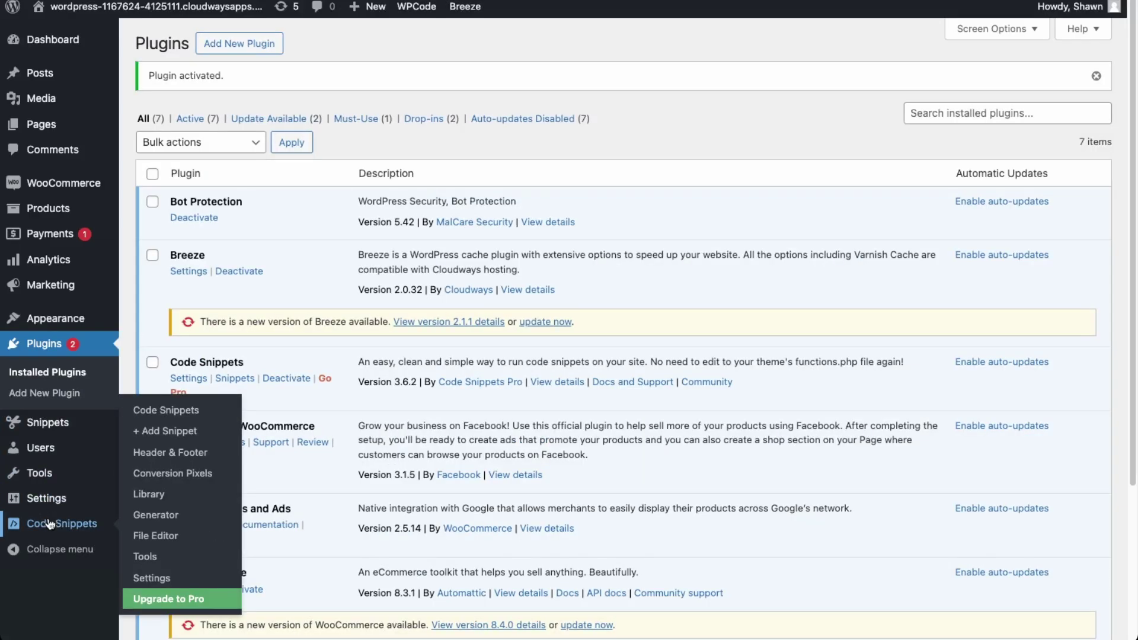
click(182, 453)
key(ctrl+v)
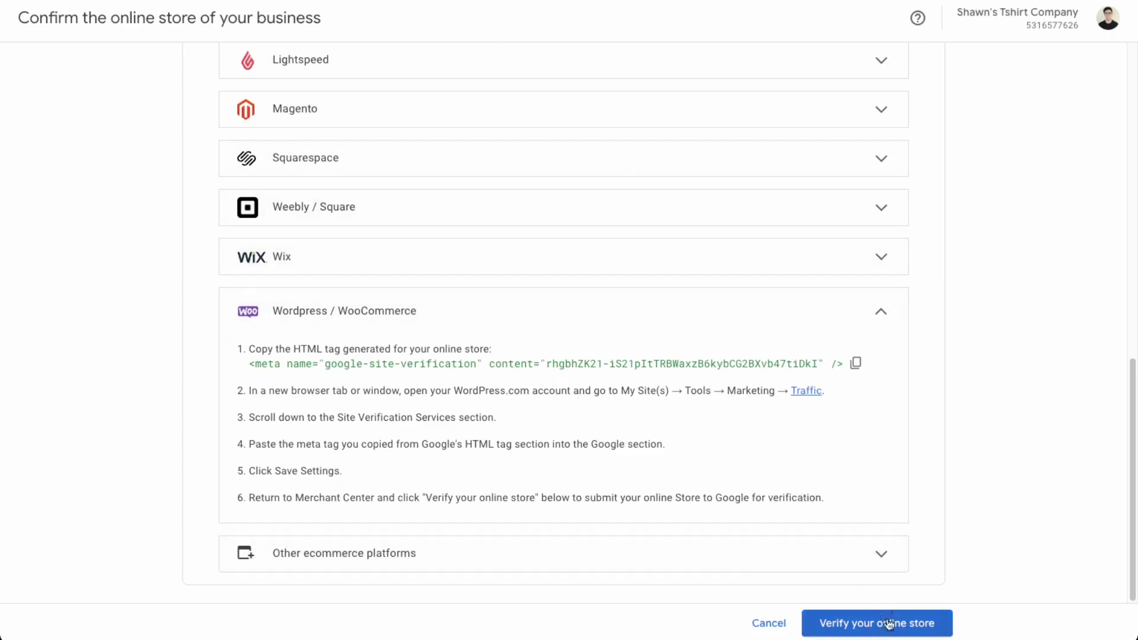
- Verify and claim the store in Merchant Center, then start adding products
click(892, 633)
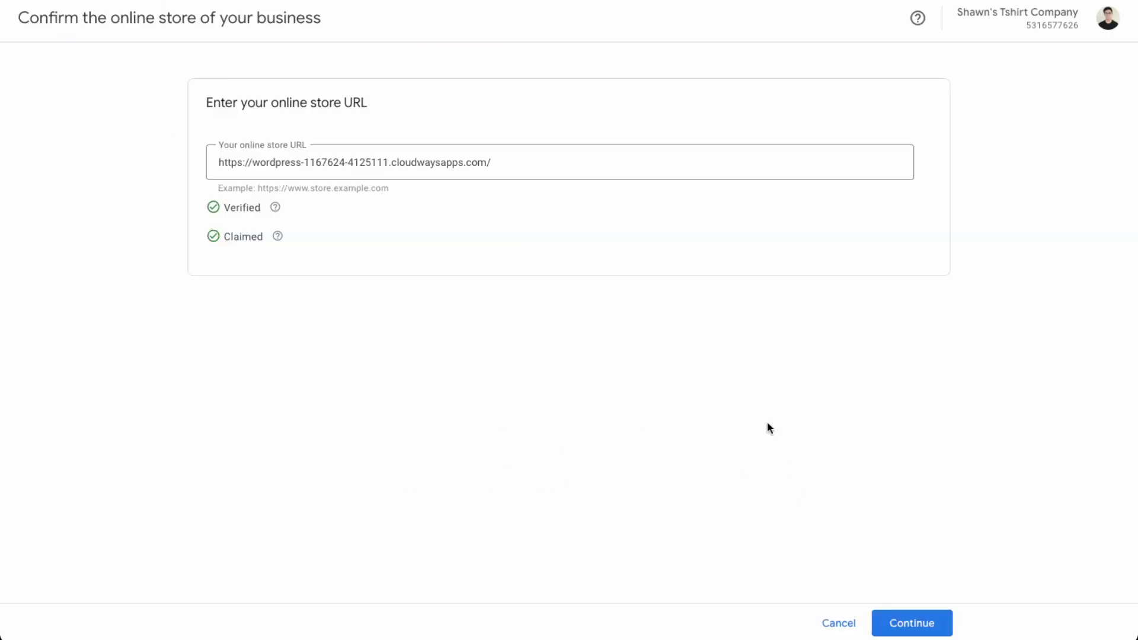
click(929, 633)
click(678, 411)
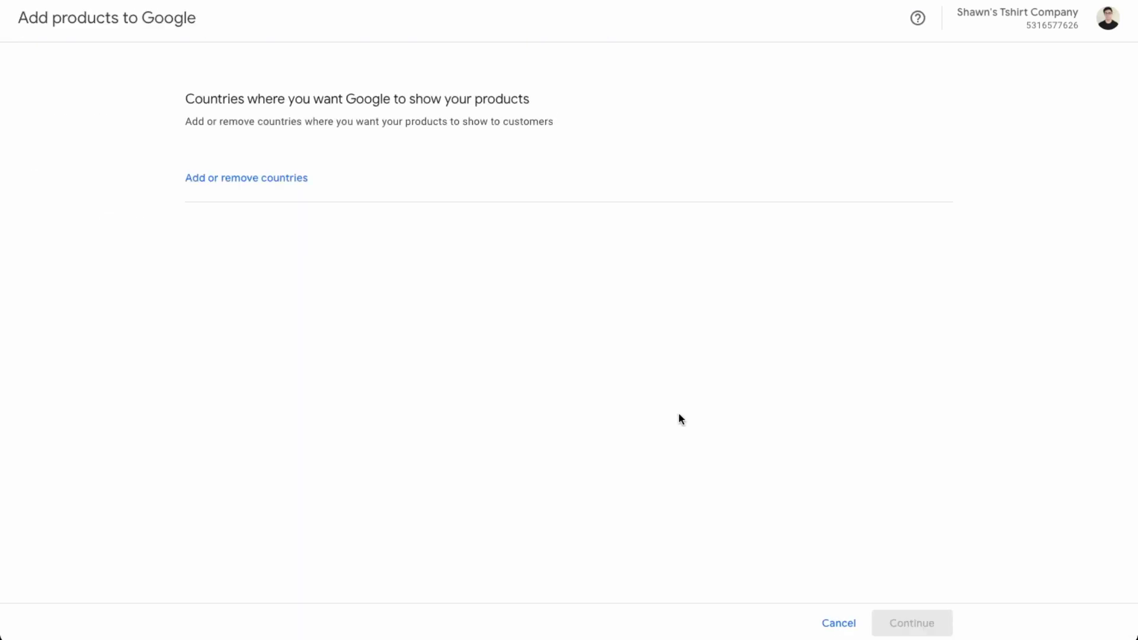
- Select Canada as the target country, save, and continue to adding a data source
click(207, 178)
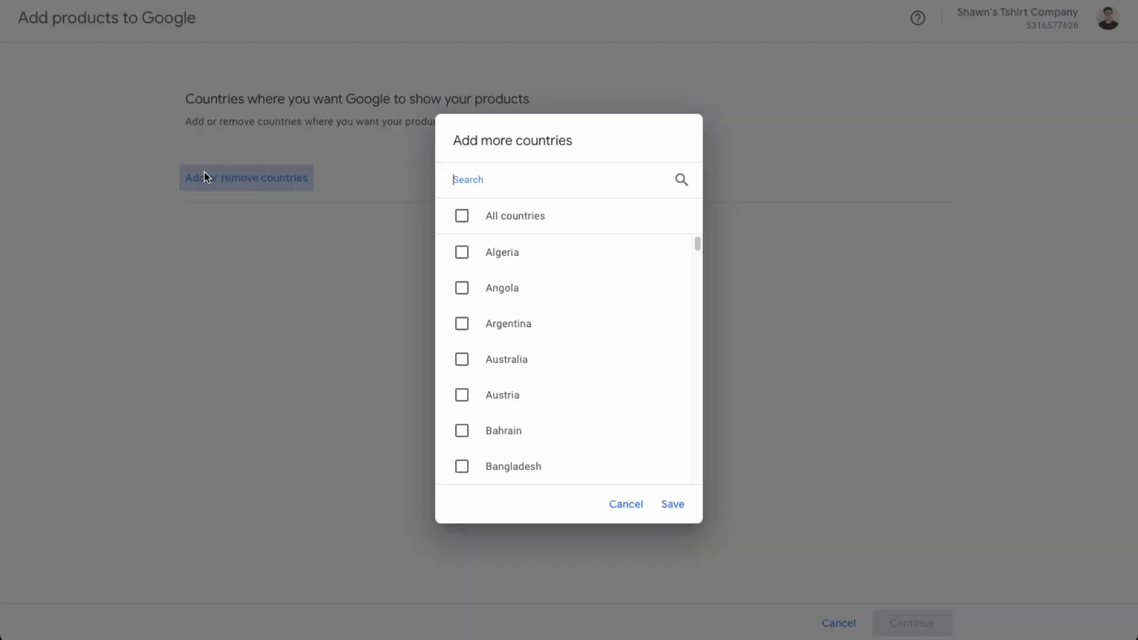
scroll(485, 359, down, 4)
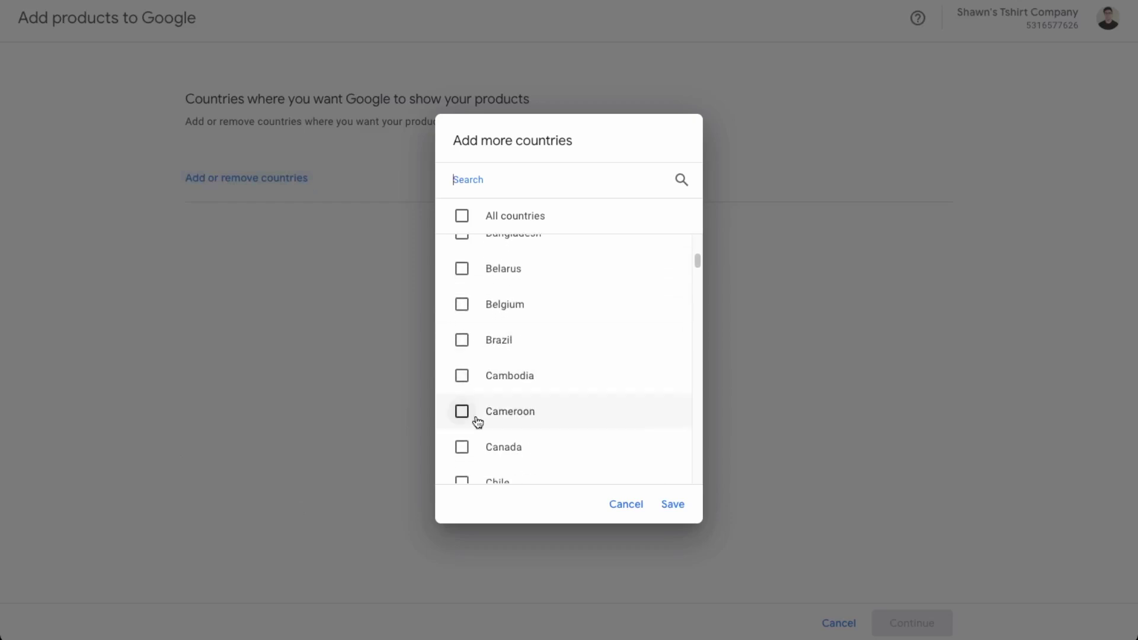
click(462, 447)
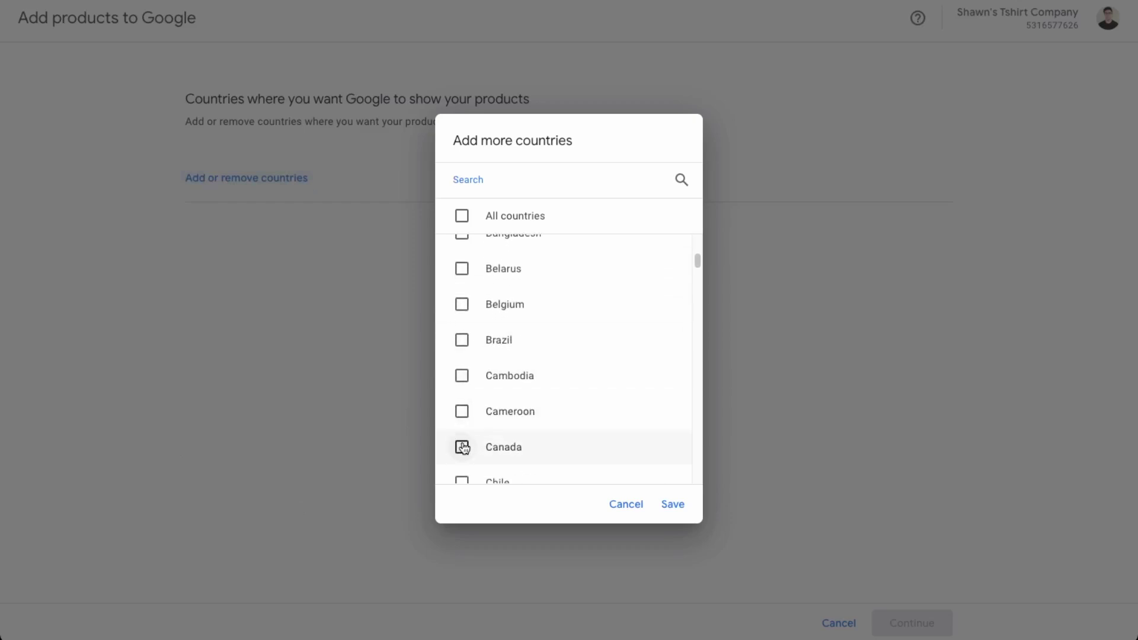
click(673, 505)
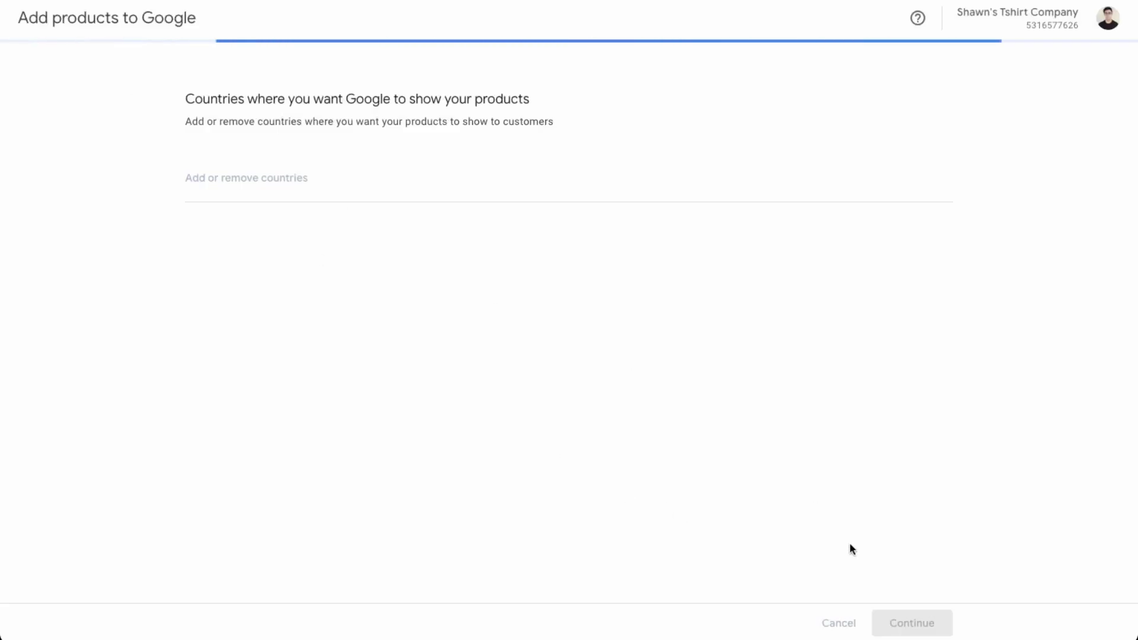
click(912, 623)
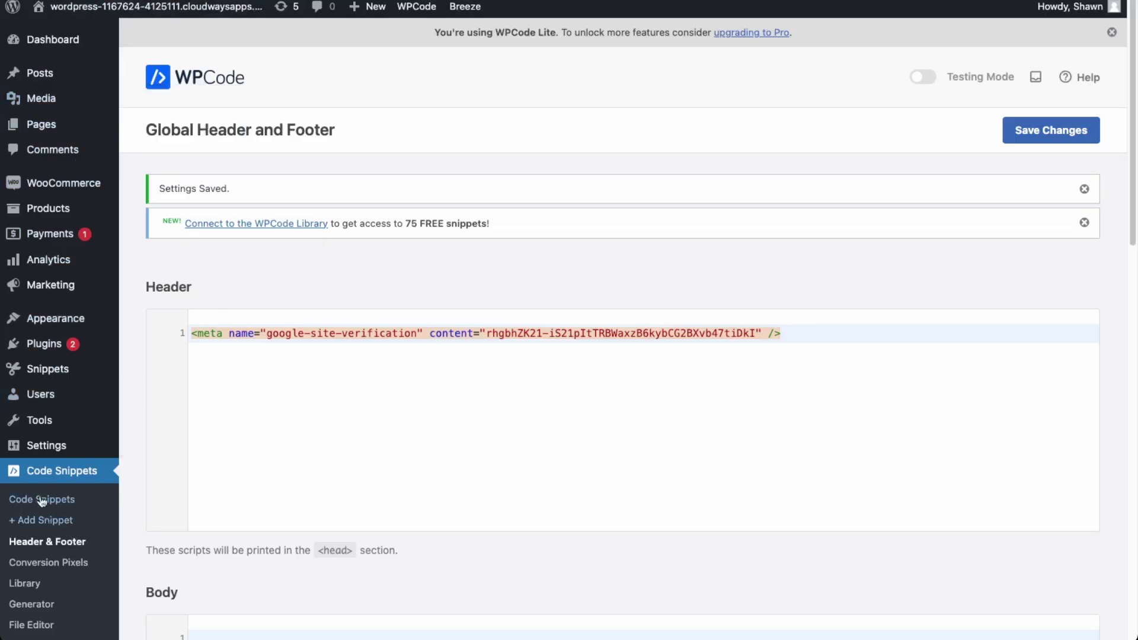
- Install and activate Product Feed Manager found via 'google shopping', and start a new feed
mouse_move(54, 345)
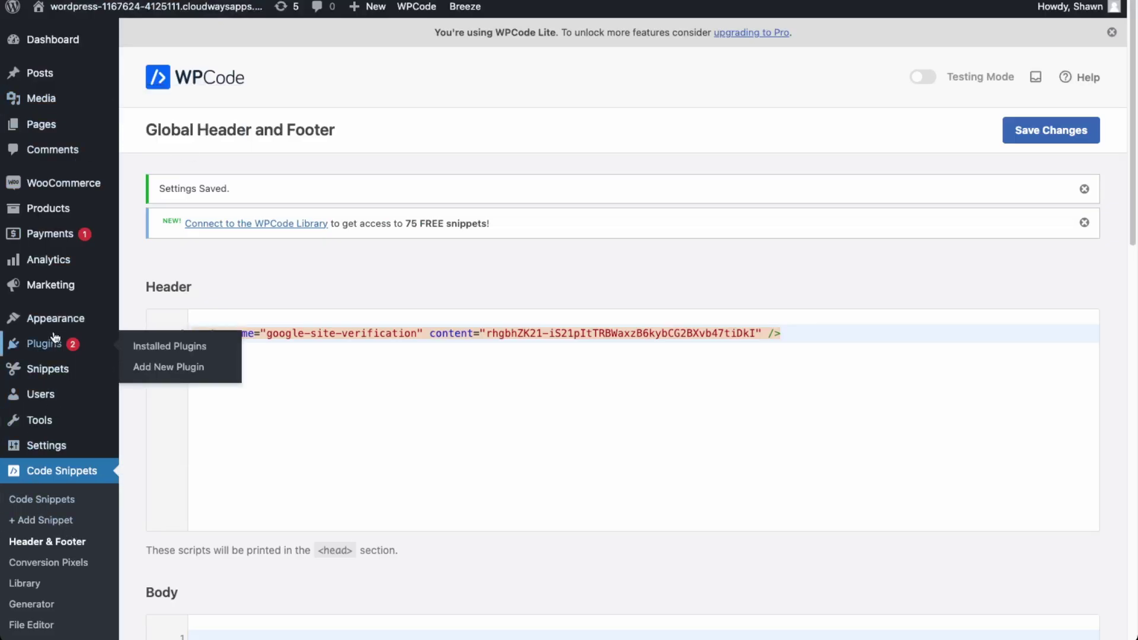
click(166, 371)
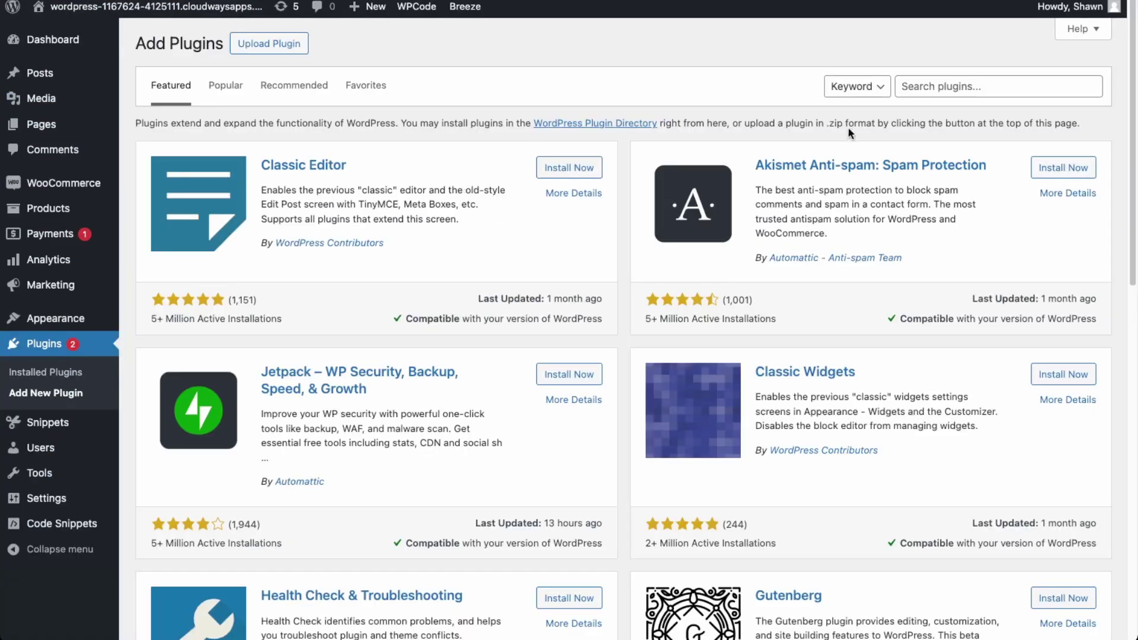
click(989, 77)
text(google s)
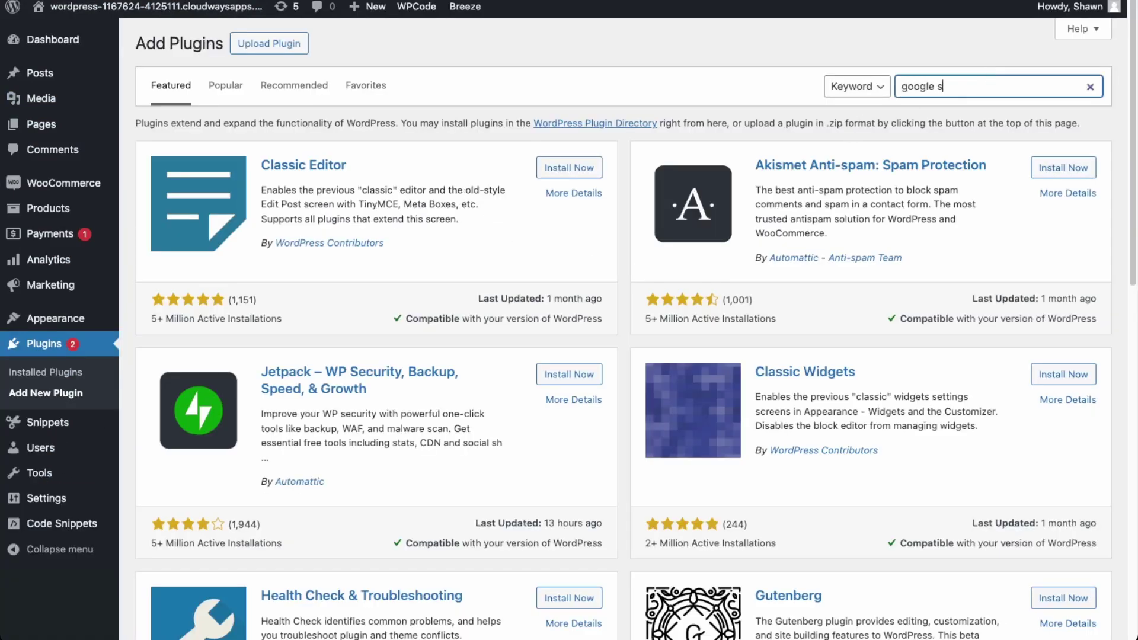
text(hopping)
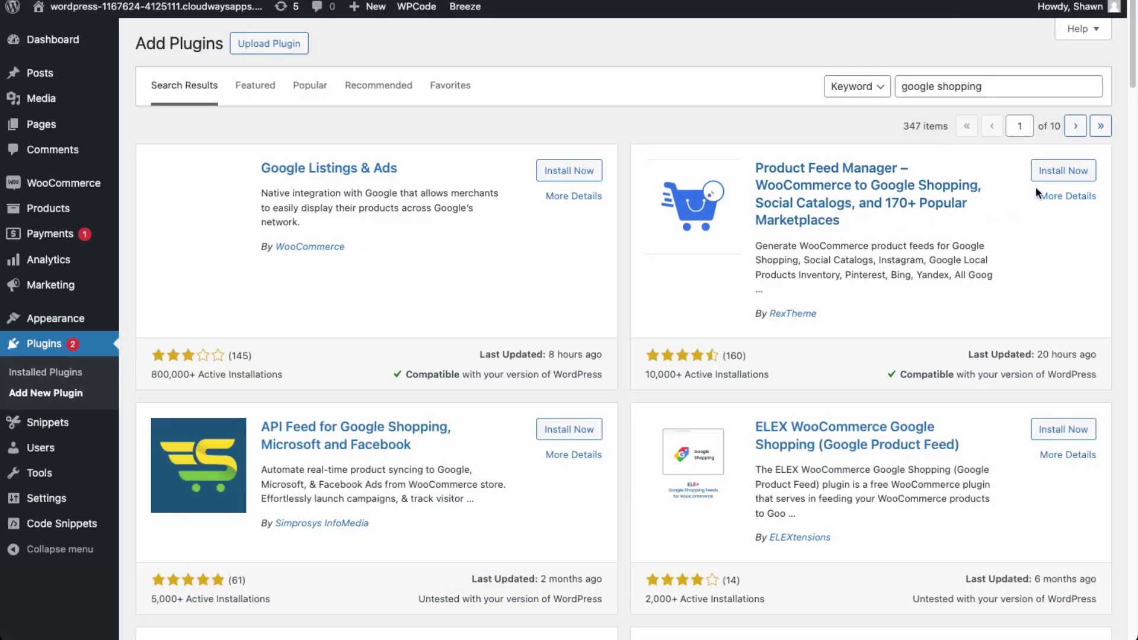
click(1053, 177)
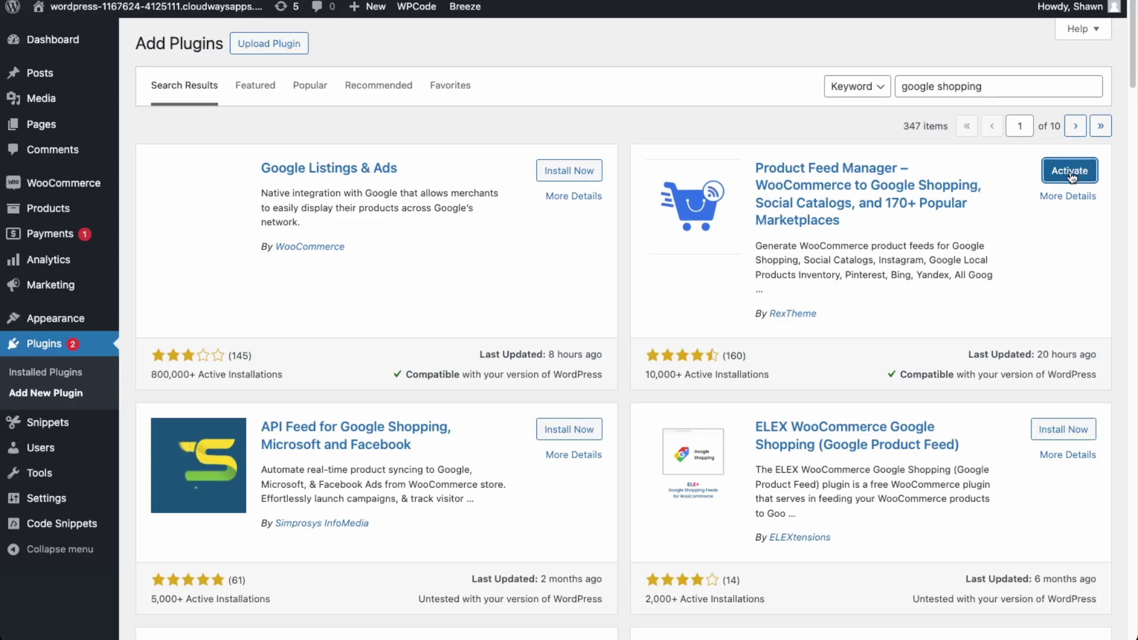
click(1071, 172)
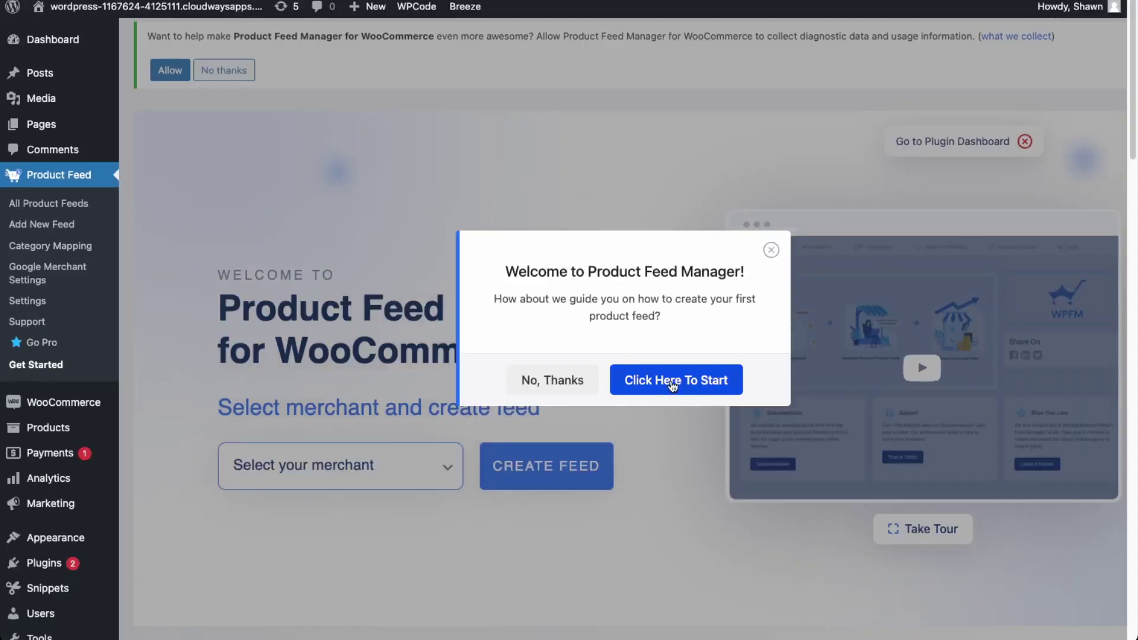
click(673, 385)
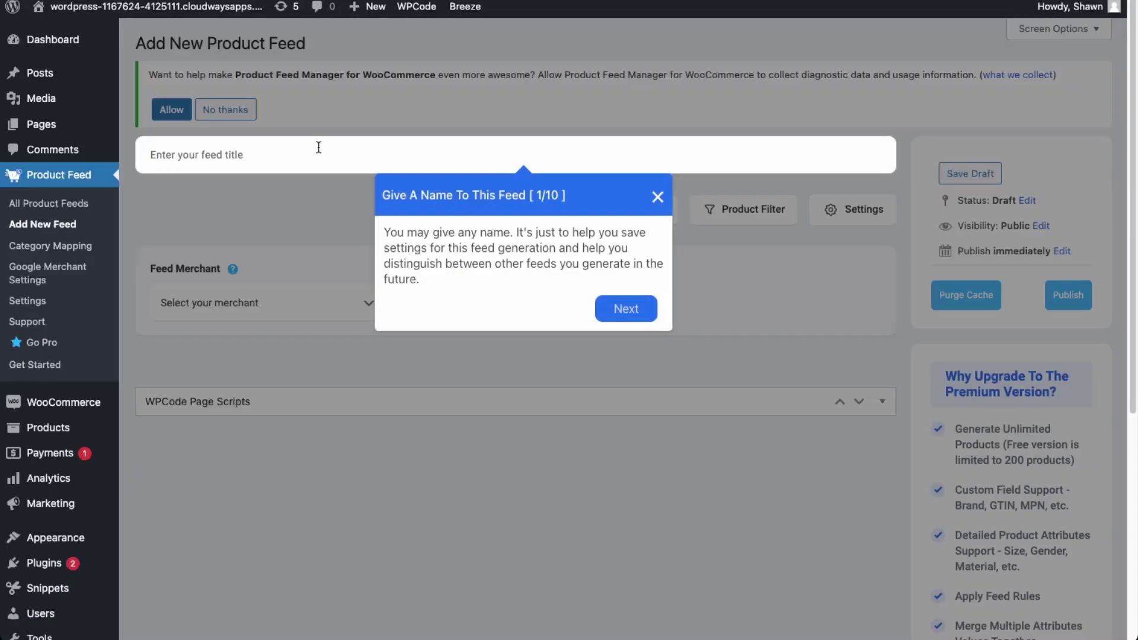
- Title the feed 'Google Shopping' with Google Shopping merchant and XML feed type
click(319, 147)
text(Google Shopping)
click(277, 303)
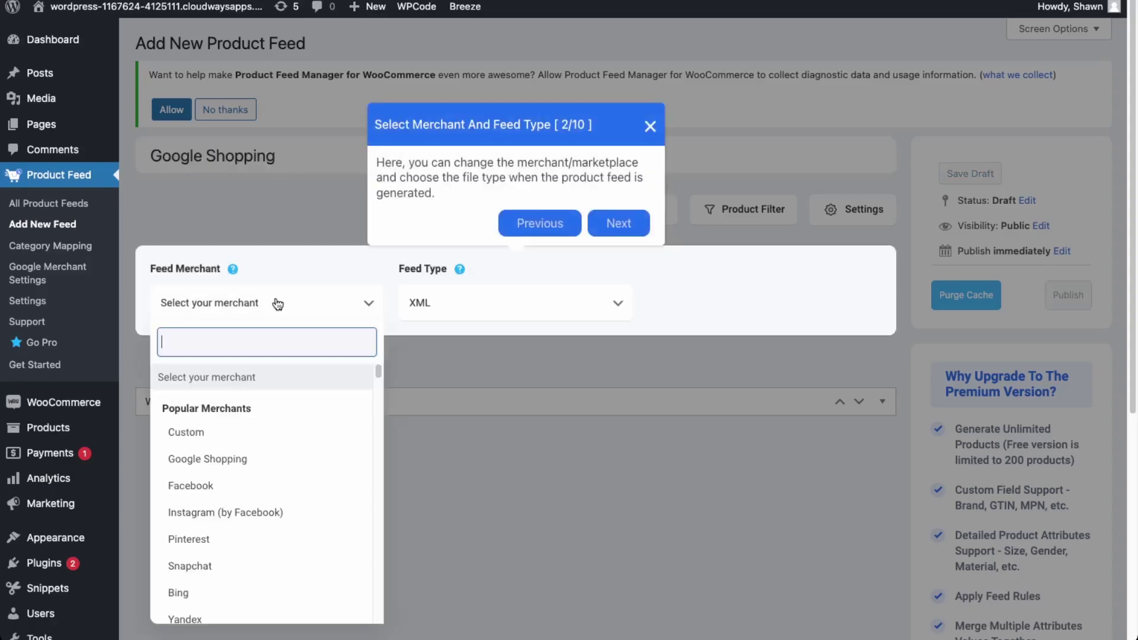
scroll(247, 471, down, 1)
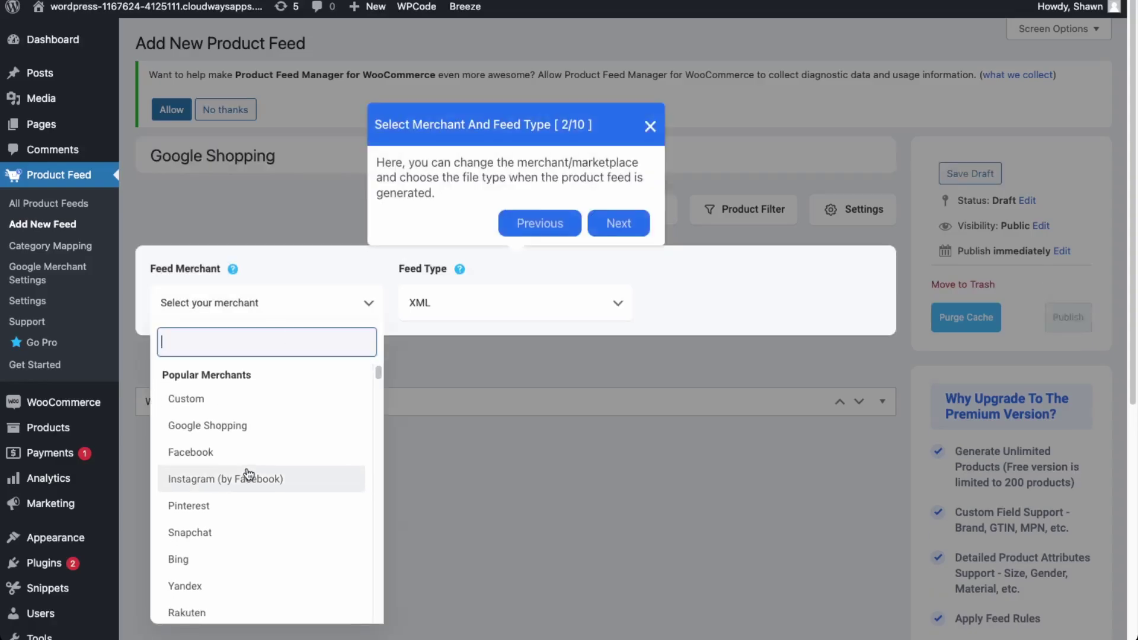
click(247, 427)
click(473, 308)
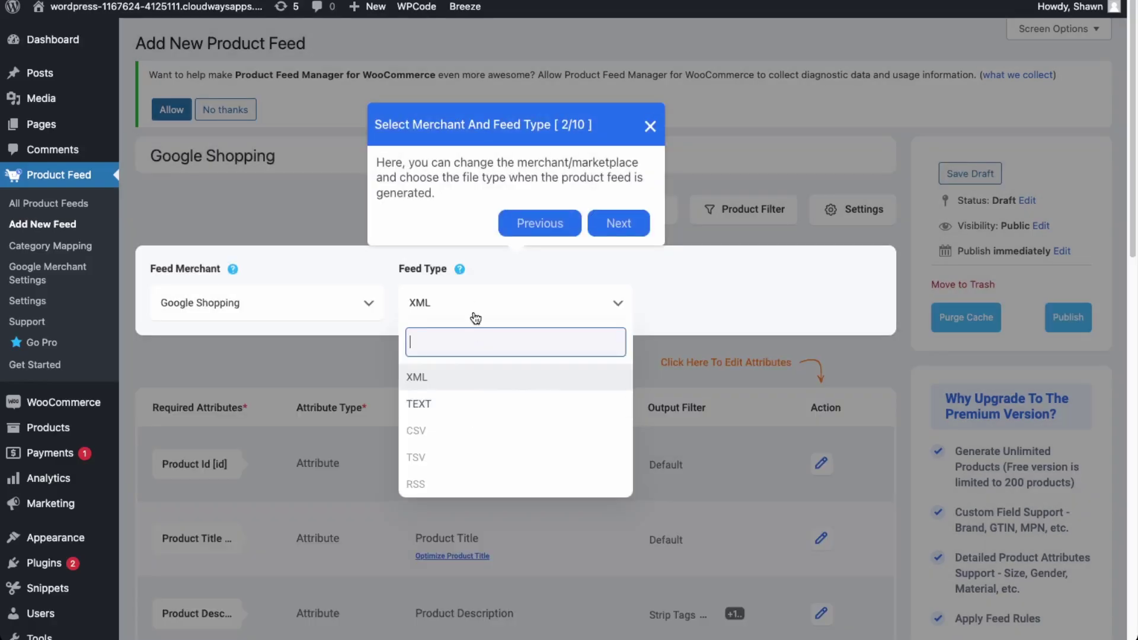
click(475, 318)
- Step through and finish the Product Feed Manager guided tour, closing the filter panel
click(602, 230)
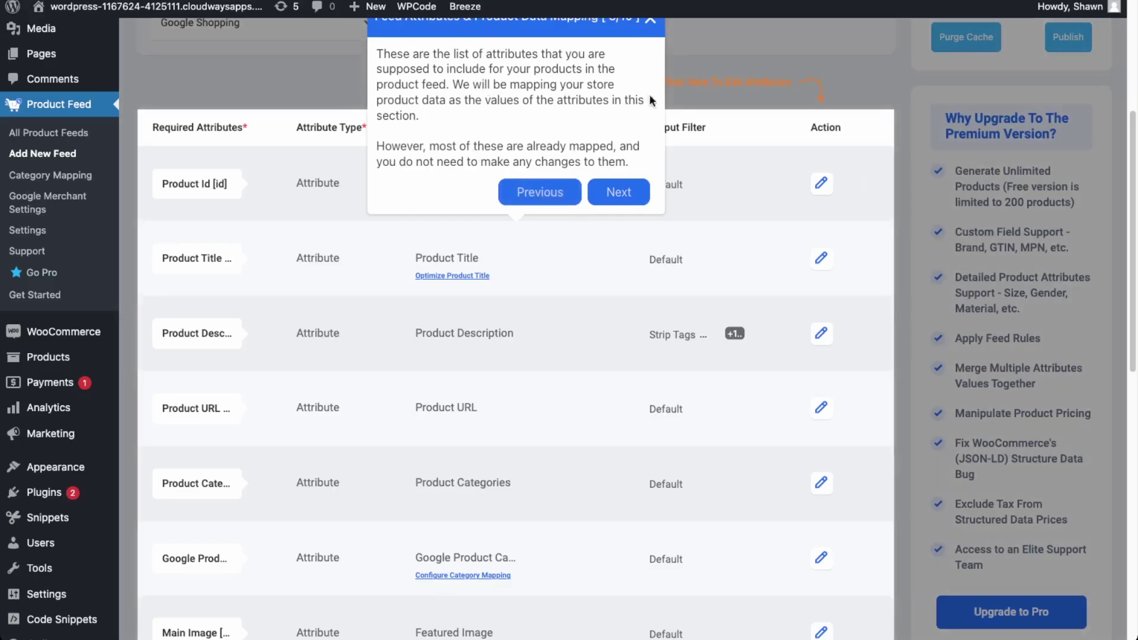
click(622, 190)
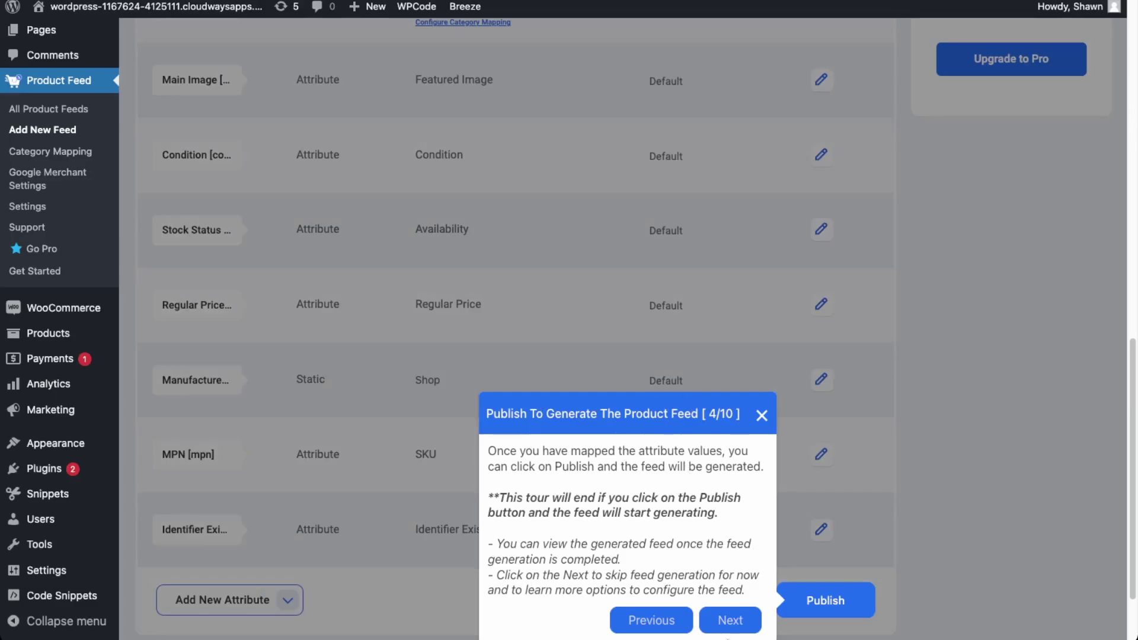
click(730, 620)
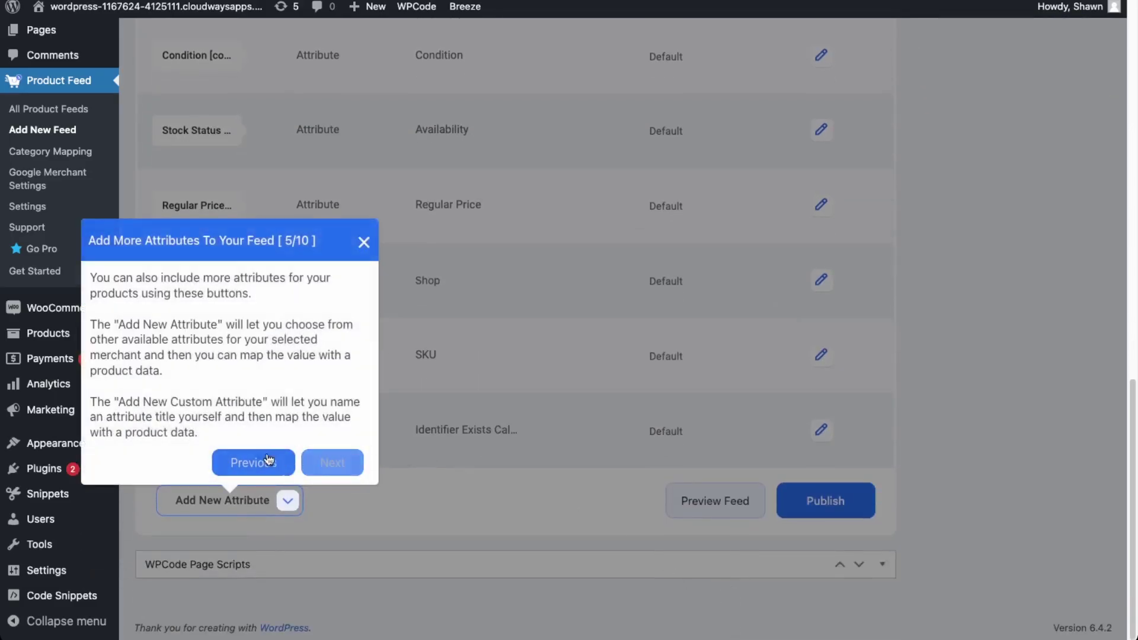
click(316, 462)
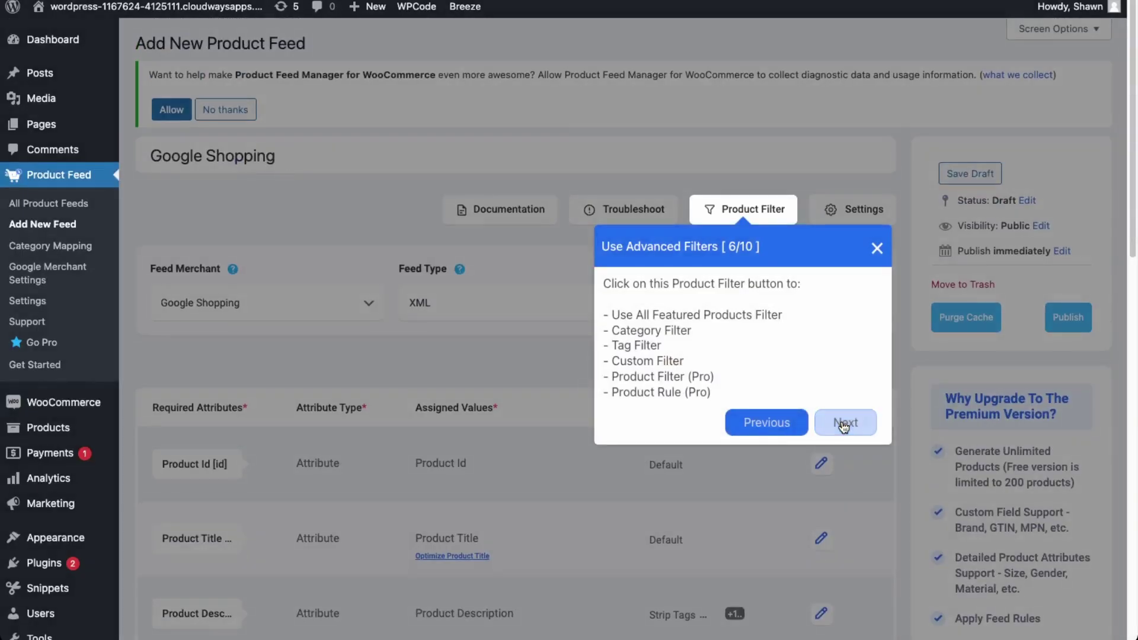
click(843, 423)
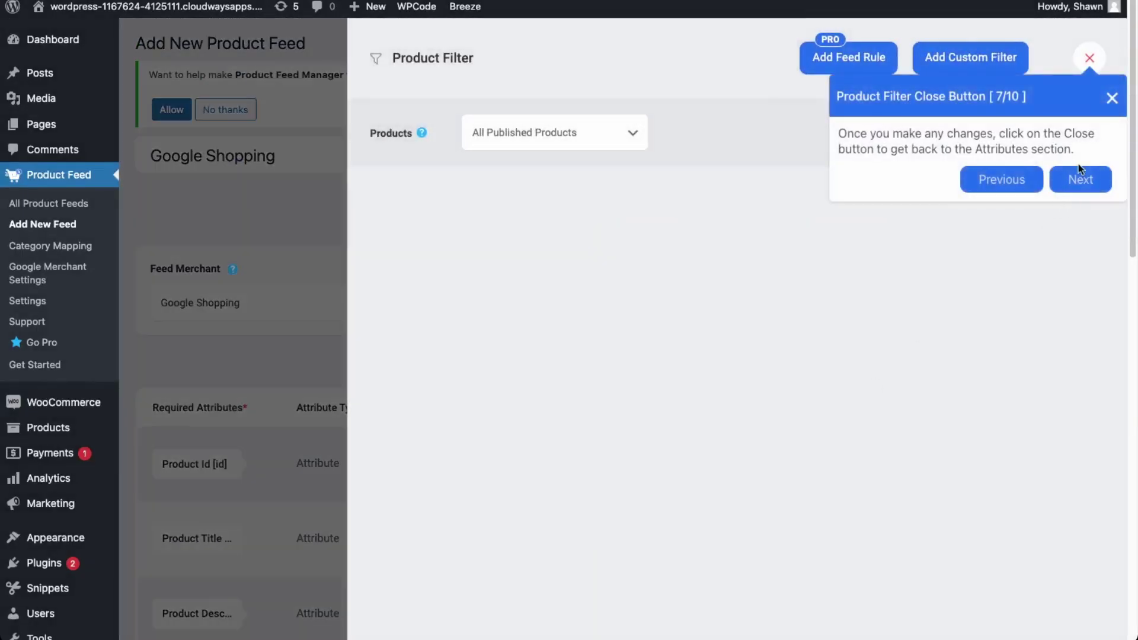
click(1082, 176)
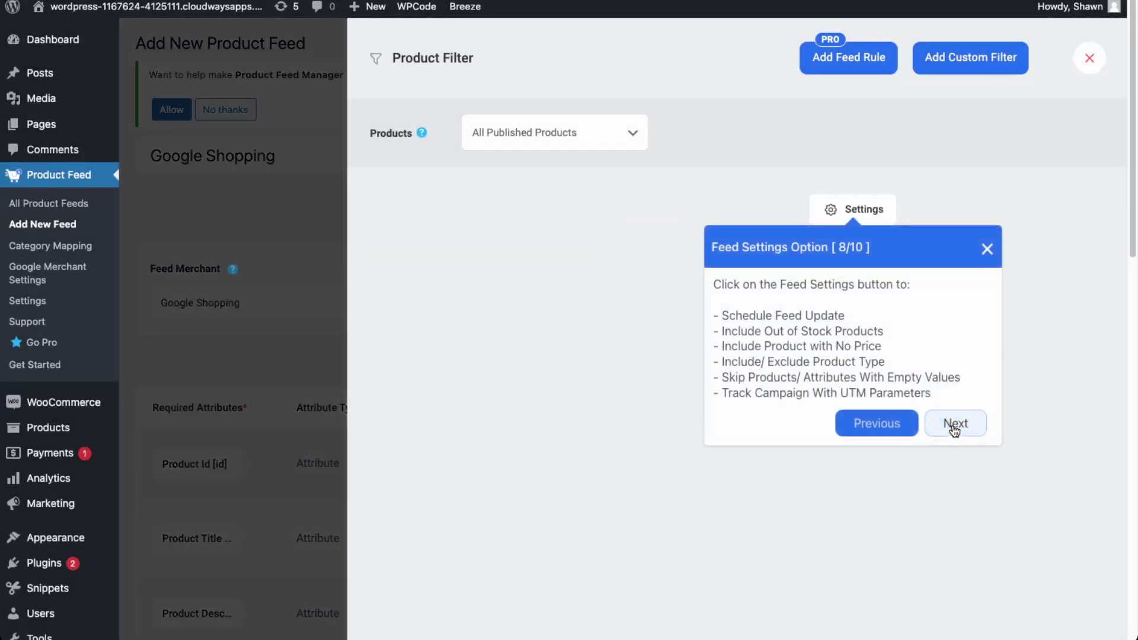
click(954, 425)
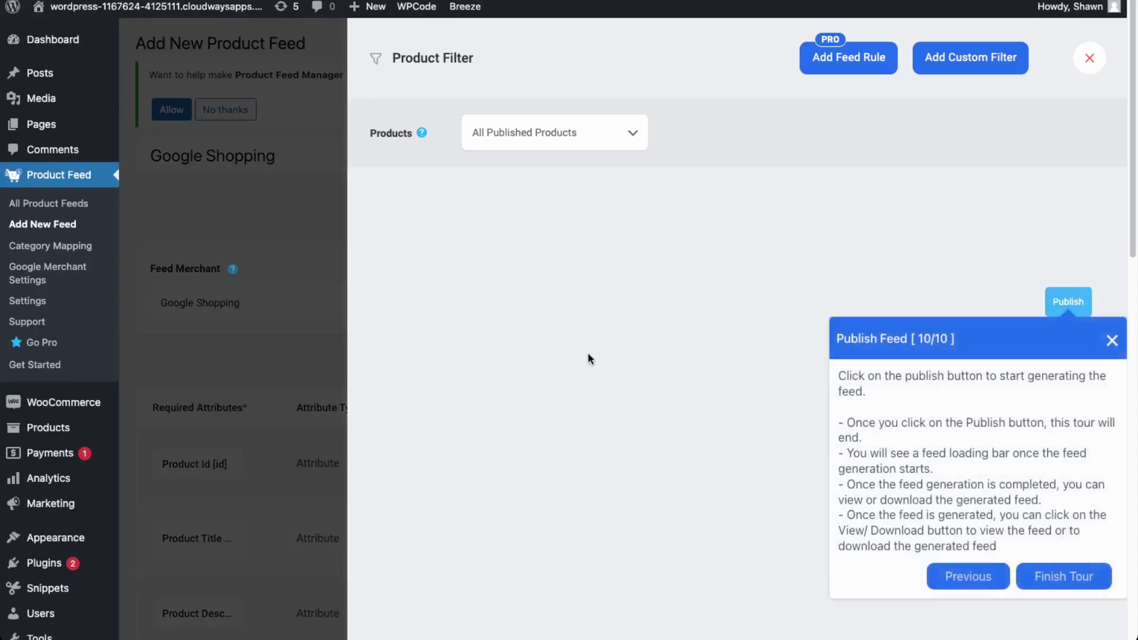
click(1060, 578)
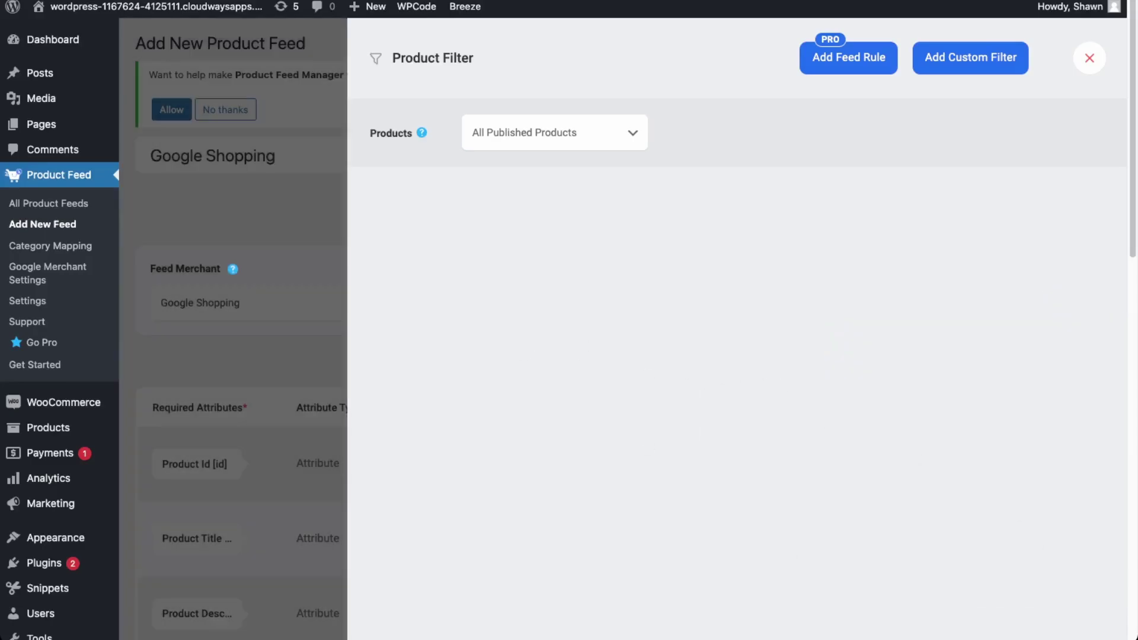
click(1090, 59)
- Publish the Google Shopping feed and review its XML listing the Tshirt products
click(1089, 69)
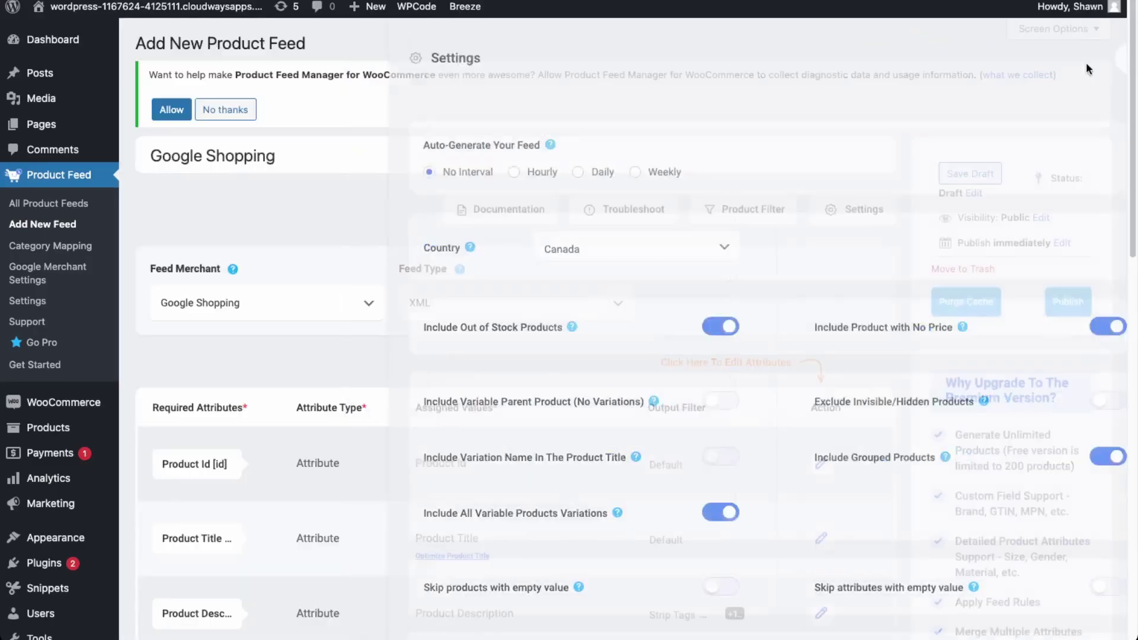
scroll(582, 372, down, 3)
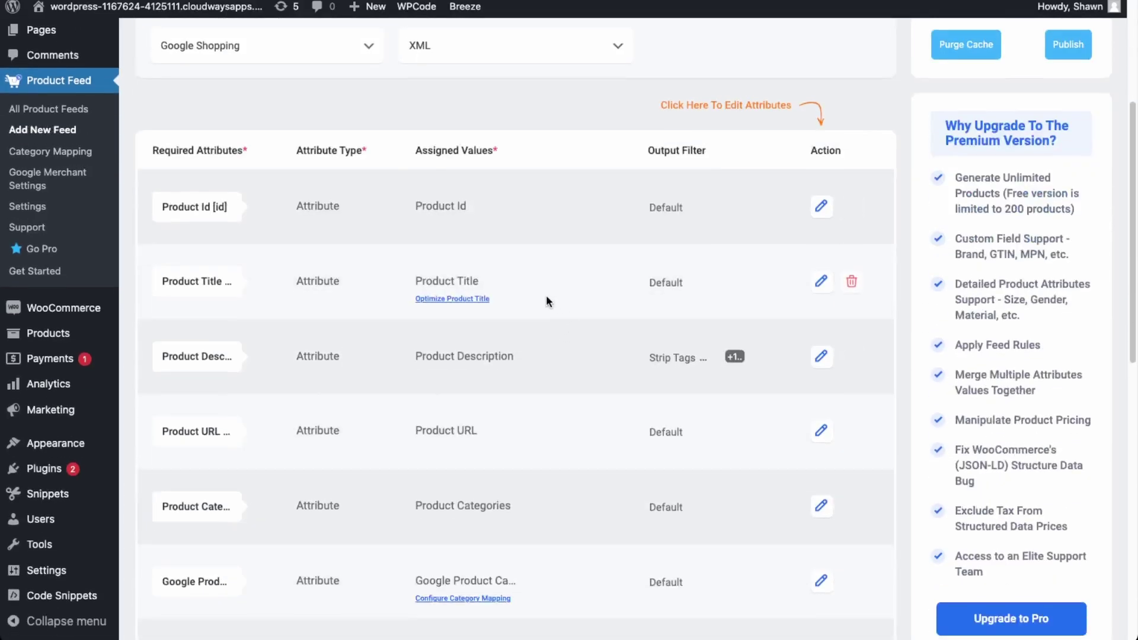
scroll(563, 266, down, 2)
scroll(610, 499, down, 3)
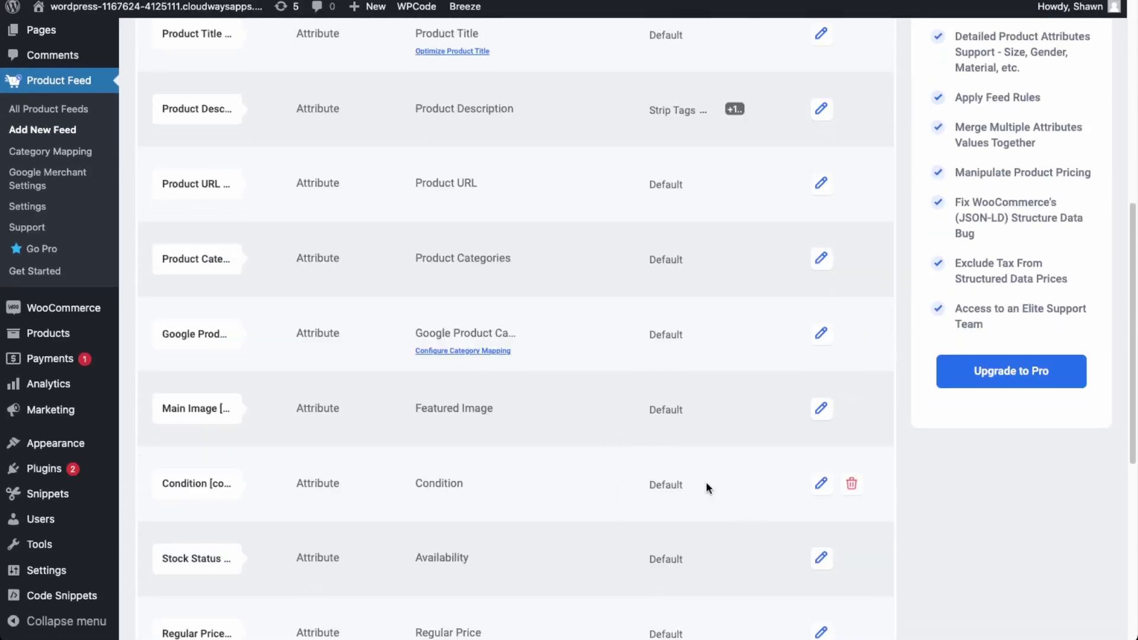
scroll(706, 488, down, 5)
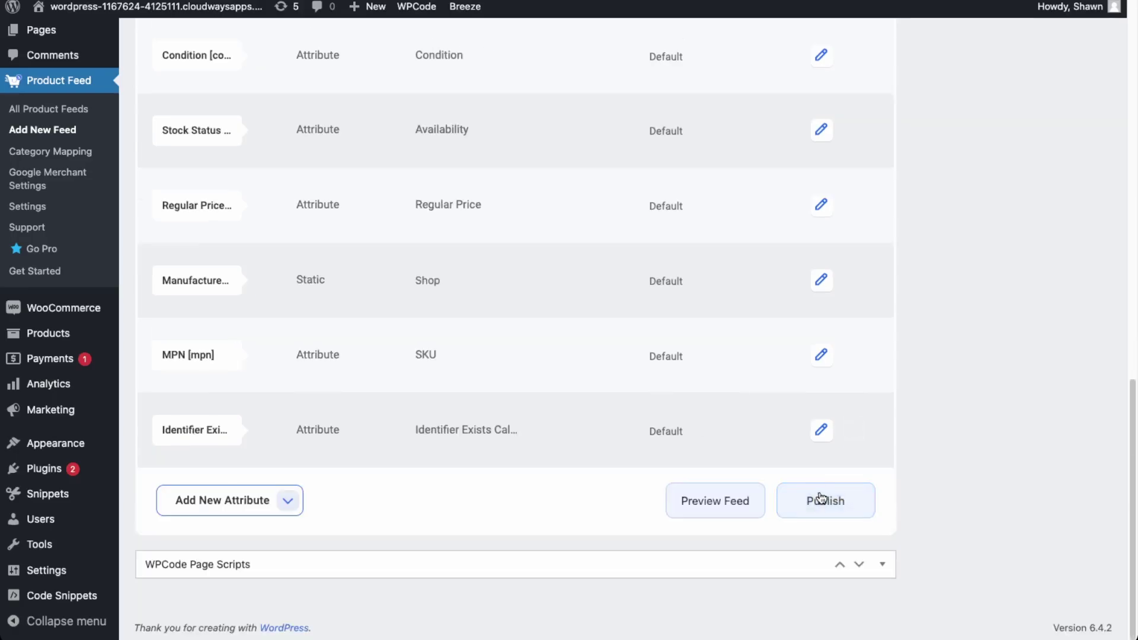
click(706, 513)
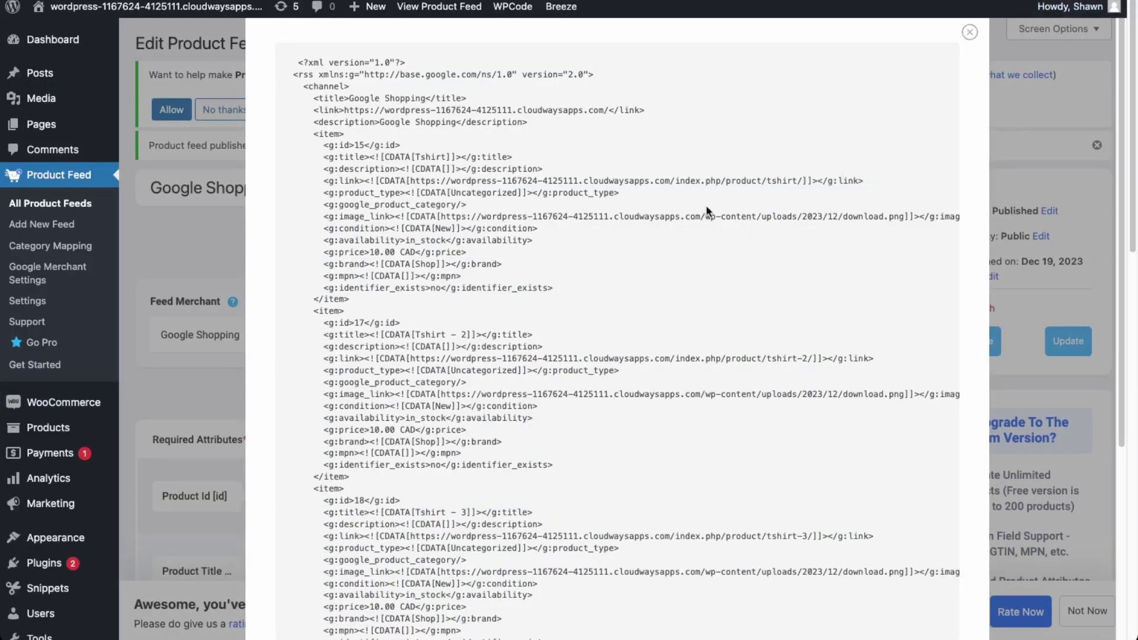
scroll(652, 225, down, 5)
scroll(806, 132, up, 5)
scroll(798, 374, down, 2)
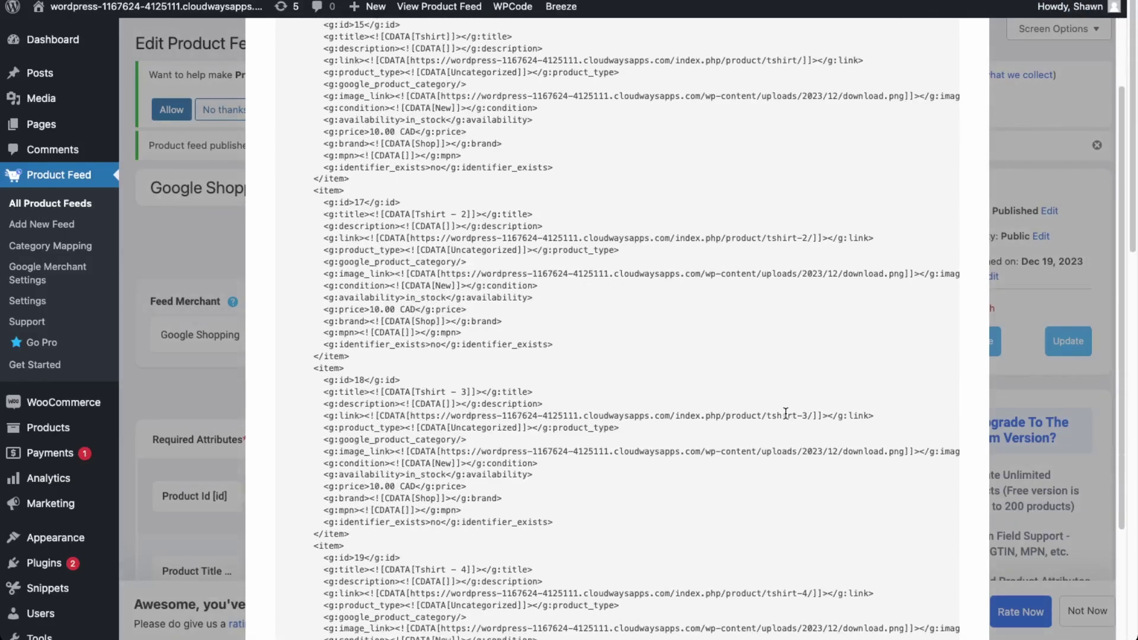
scroll(794, 415, down, 3)
scroll(830, 296, up, 5)
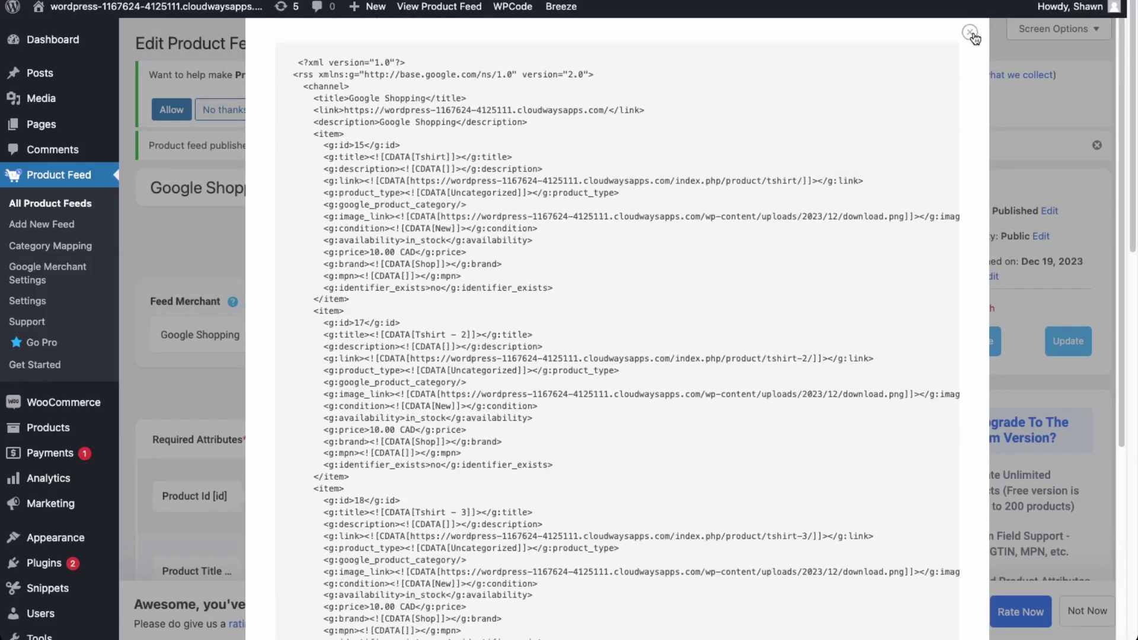
click(971, 33)
scroll(699, 483, down, 10)
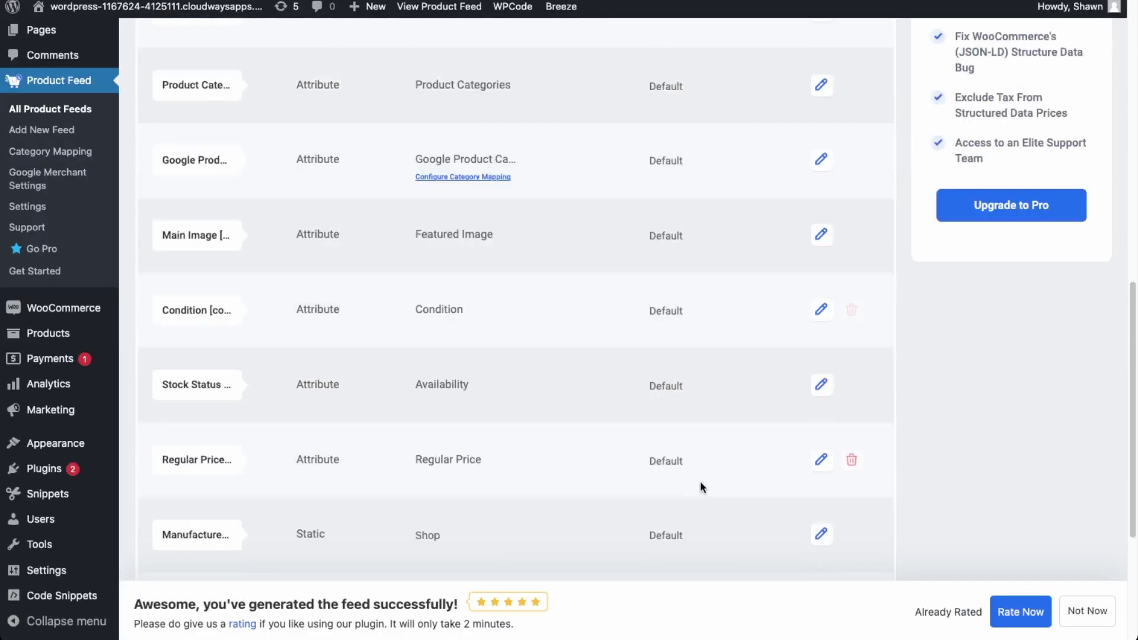
- Update the feed and paste its feed-23.xml URL into Merchant Center's product file link
click(788, 513)
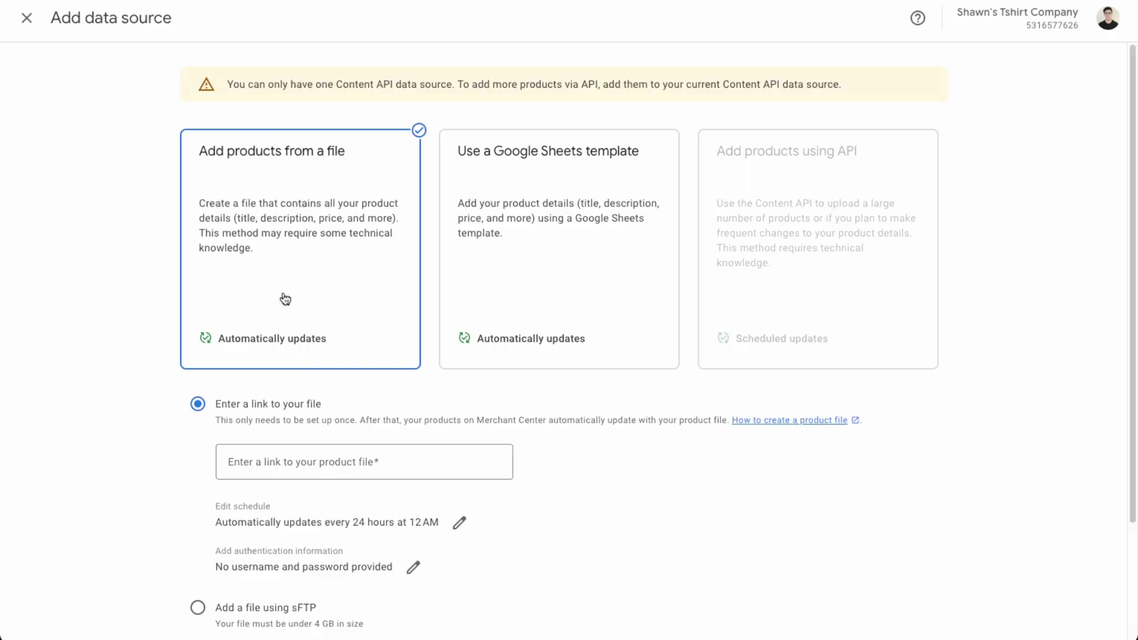
click(304, 460)
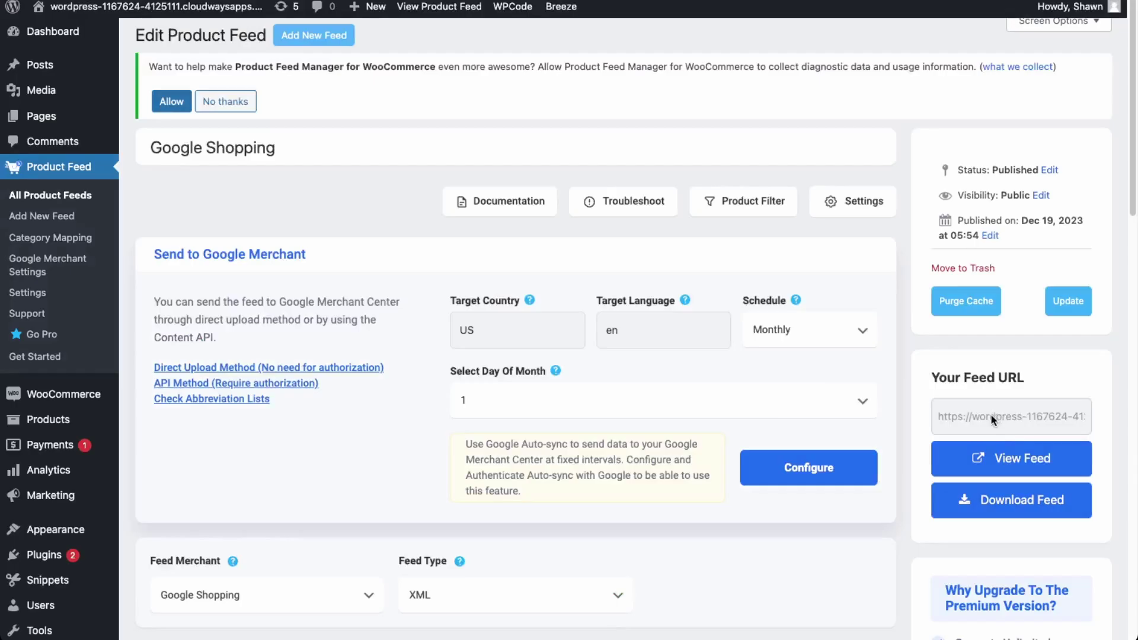
drag(986, 414, 1056, 419)
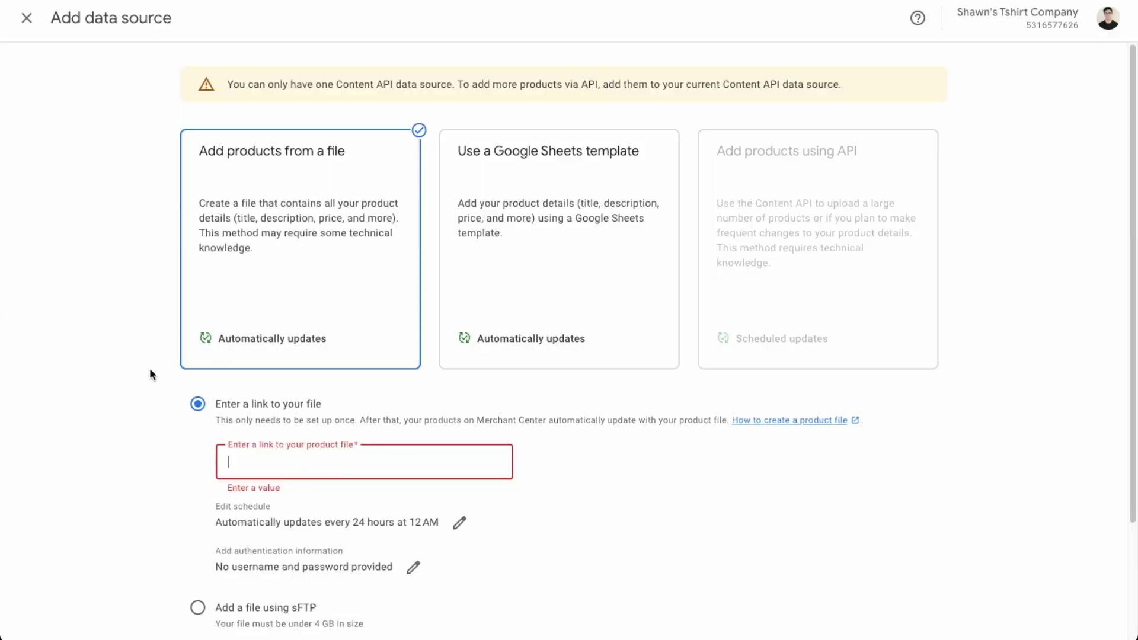
key(ctrl+v)
scroll(326, 337, down, 1)
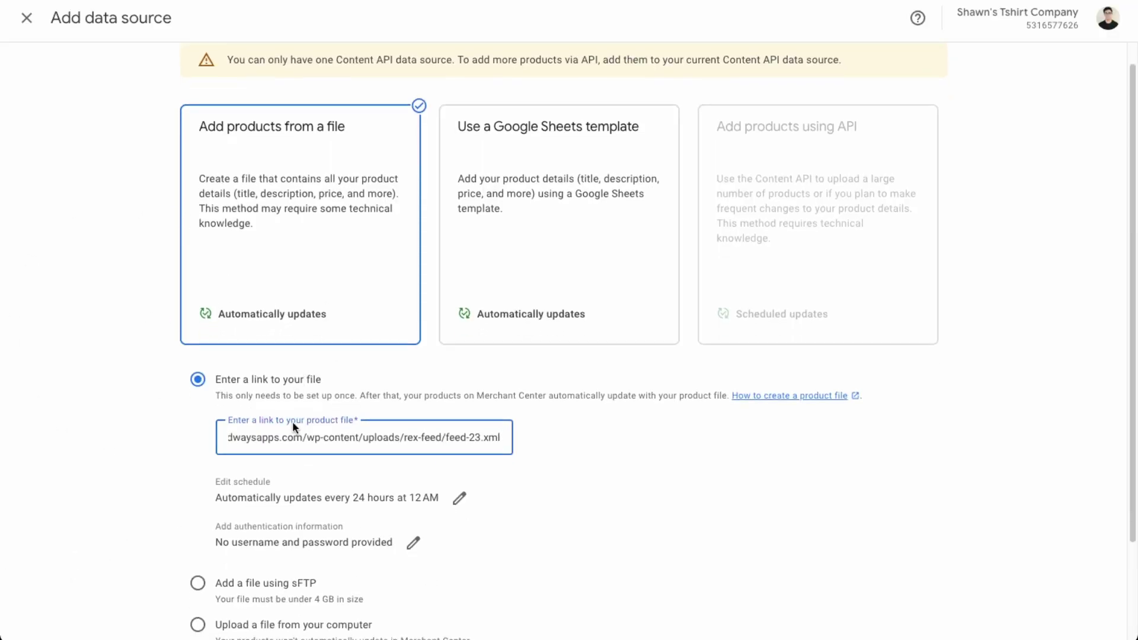
scroll(293, 421, down, 2)
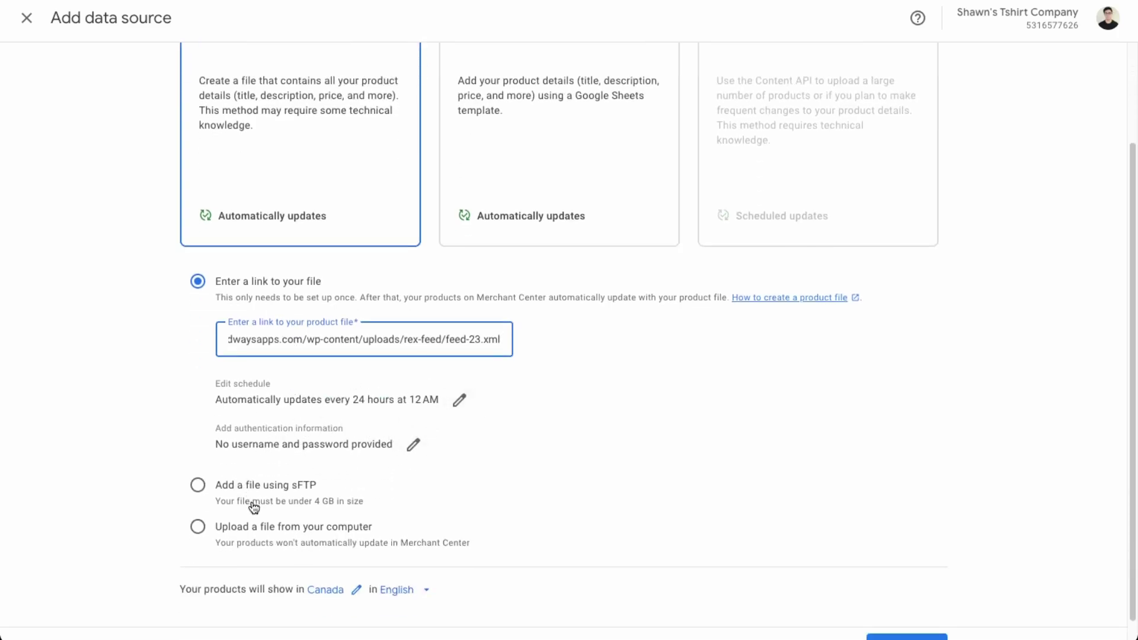
scroll(252, 507, down, 1)
- Confirm the feed as a data source and check that it added 4 new products
click(924, 620)
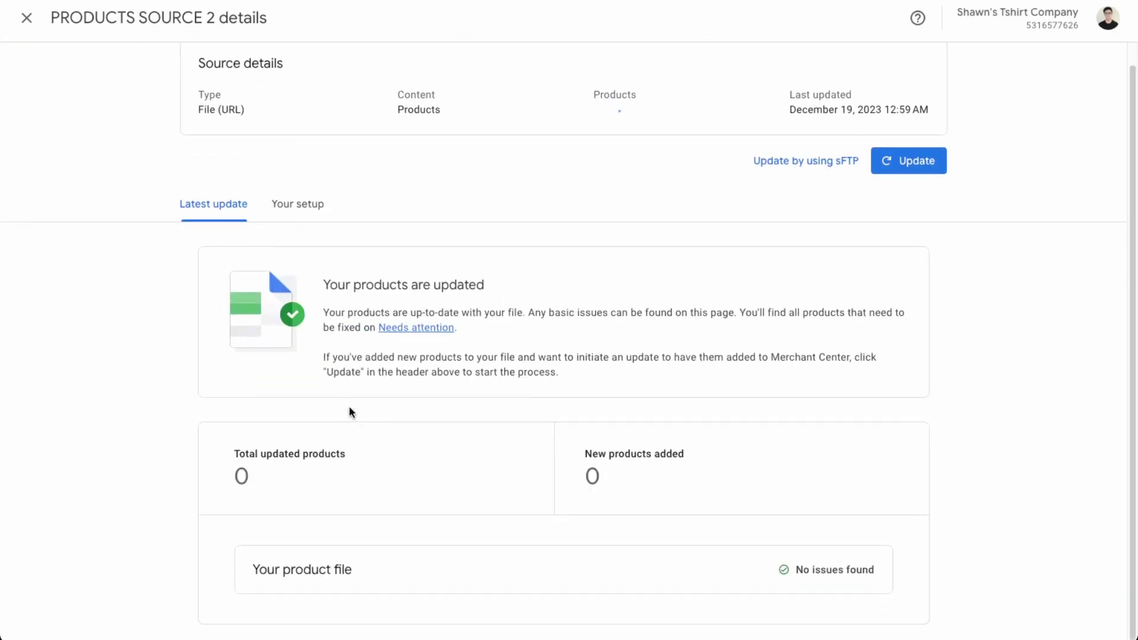
drag(252, 401, 604, 418)
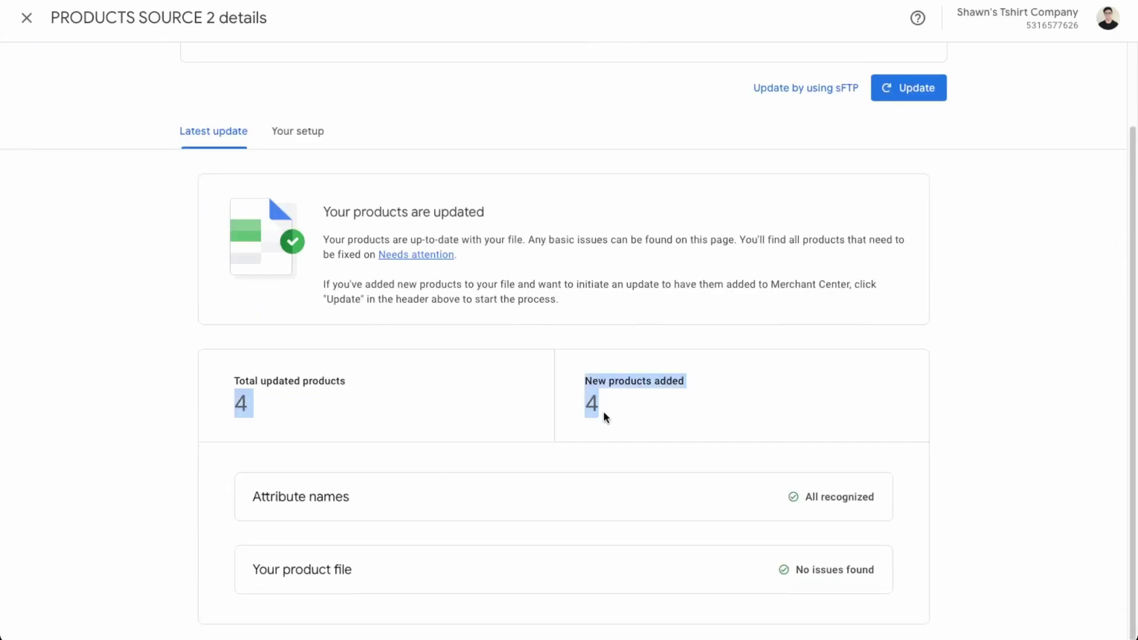
scroll(601, 410, up, 2)
key(Escape)
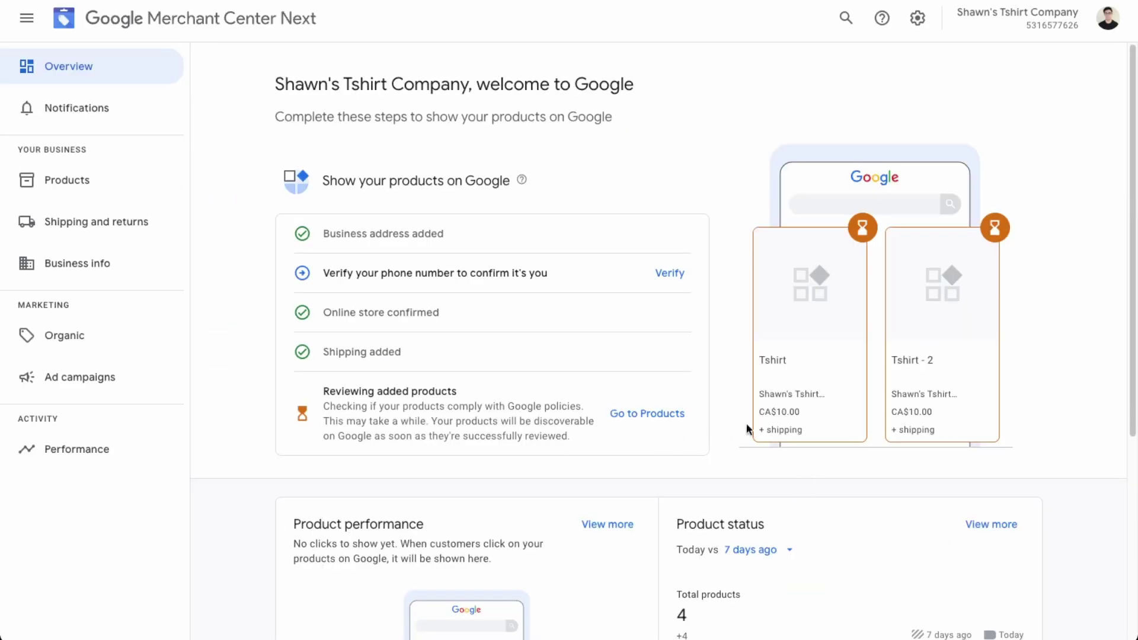
- Scroll the Overview to Product status, which shows 4 products under review
scroll(841, 339, down, 3)
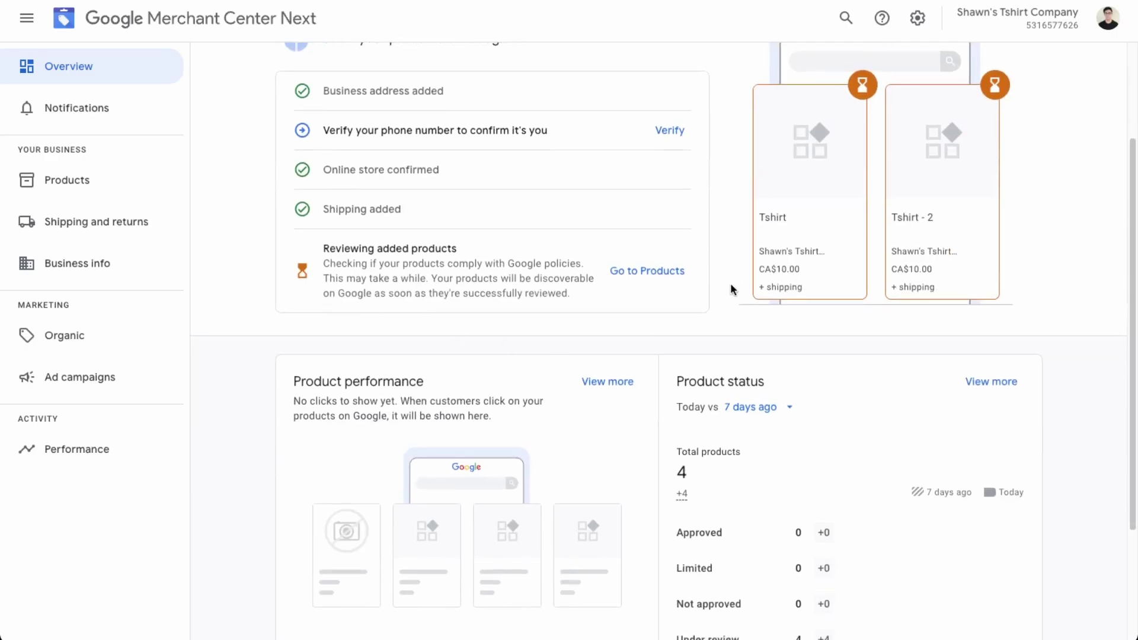
scroll(730, 290, down, 1)
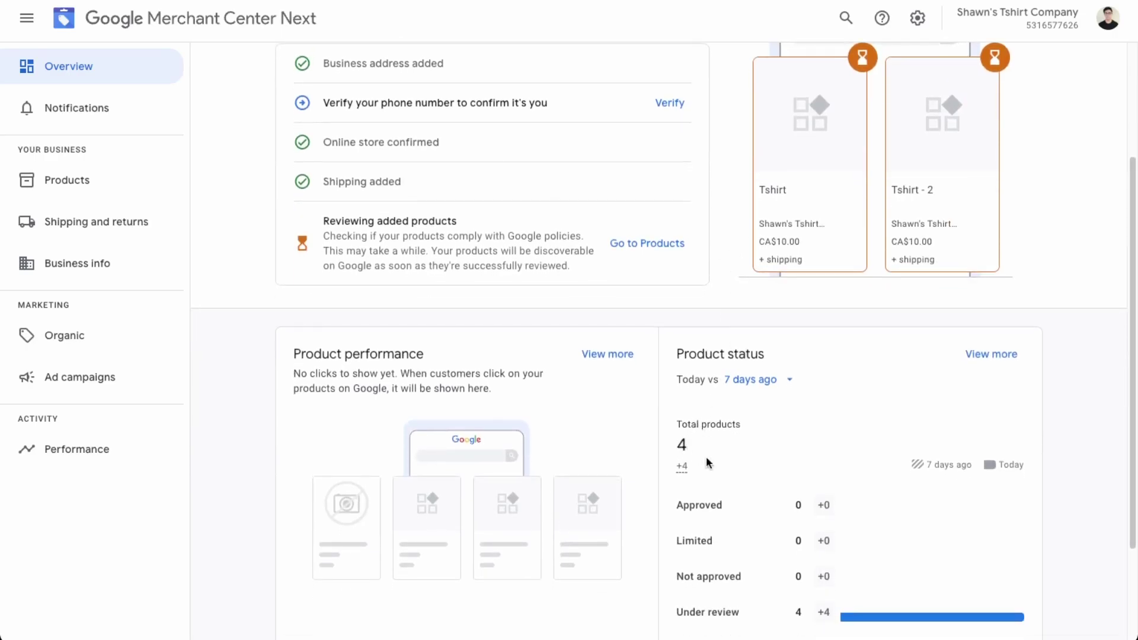
scroll(716, 471, down, 3)
drag(684, 474, 845, 479)
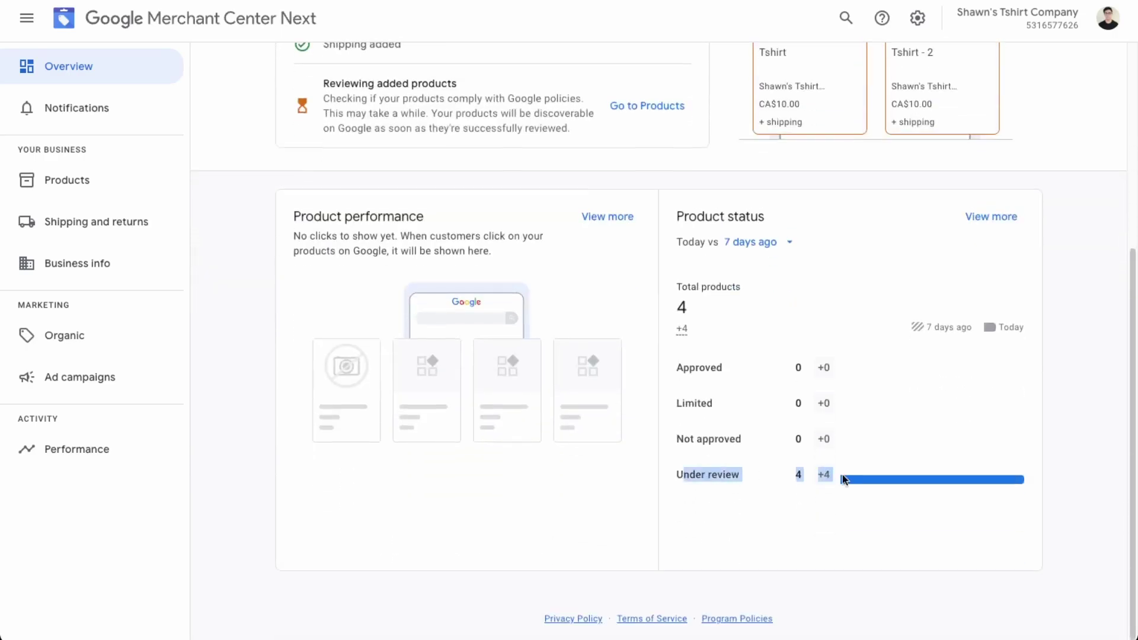
scroll(542, 528, up, 4)
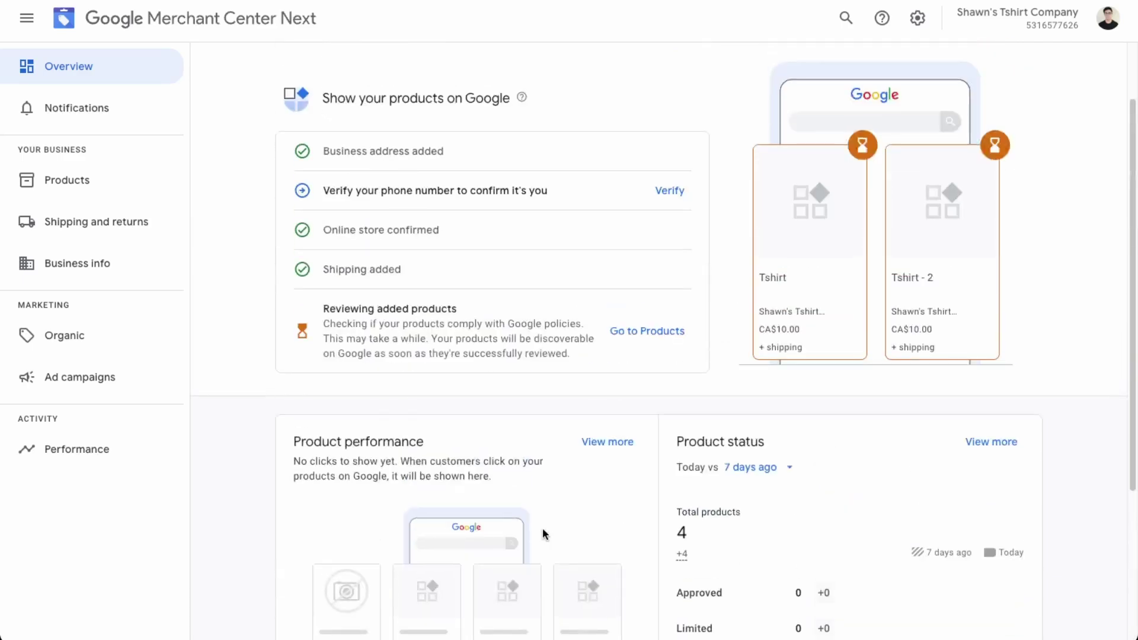
- In the product list, edit the Tshirt product and enter 'Tshirt' as its description
click(644, 328)
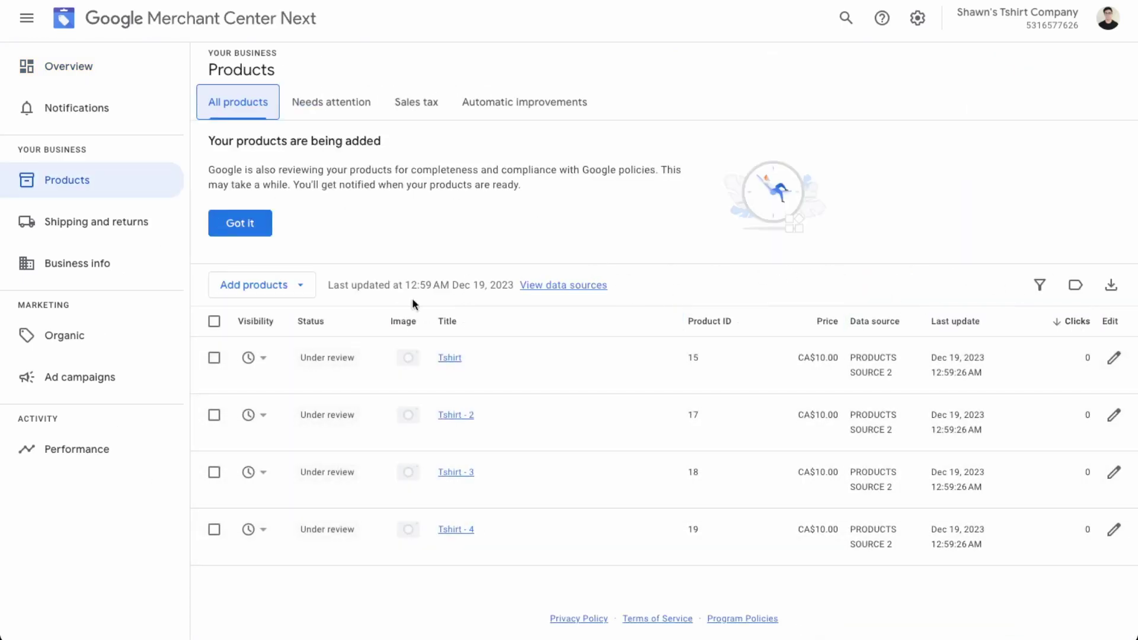
click(240, 220)
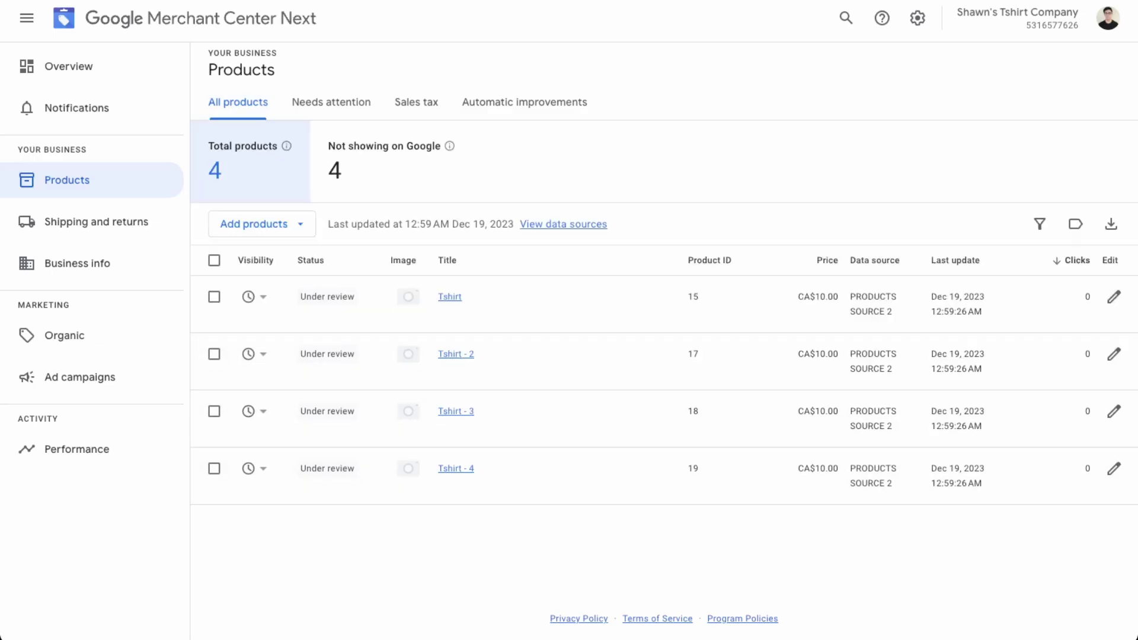
click(1114, 298)
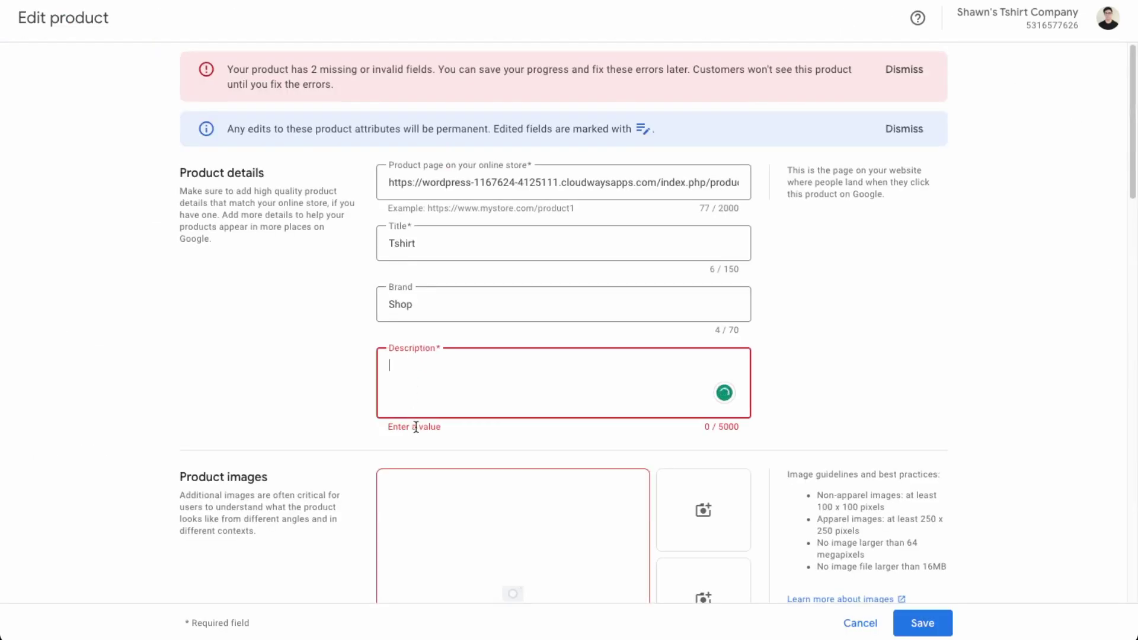
text(TESTE)
key(BackSpace)
key(BackSpace)
key(BackSpace)
key(BackSpace)
key(BackSpace)
text(Testing)
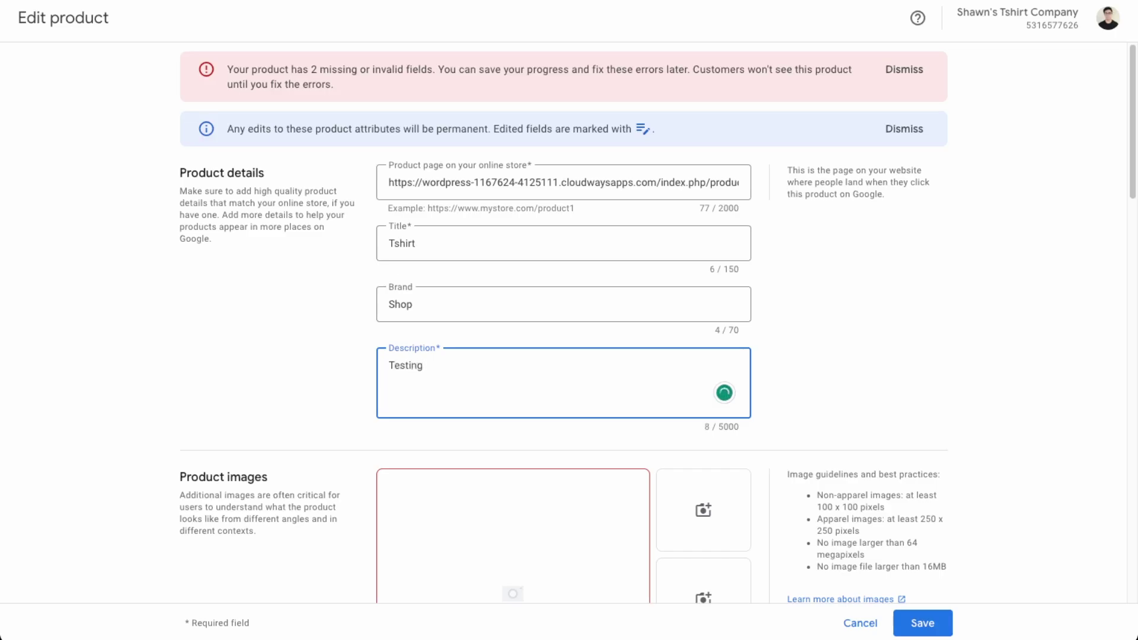
key(BackSpace)
key(BackSpace)
key(BackSpace)
key(BackSpace)
key(BackSpace)
key(BackSpace)
key(BackSpace)
text(shirt)
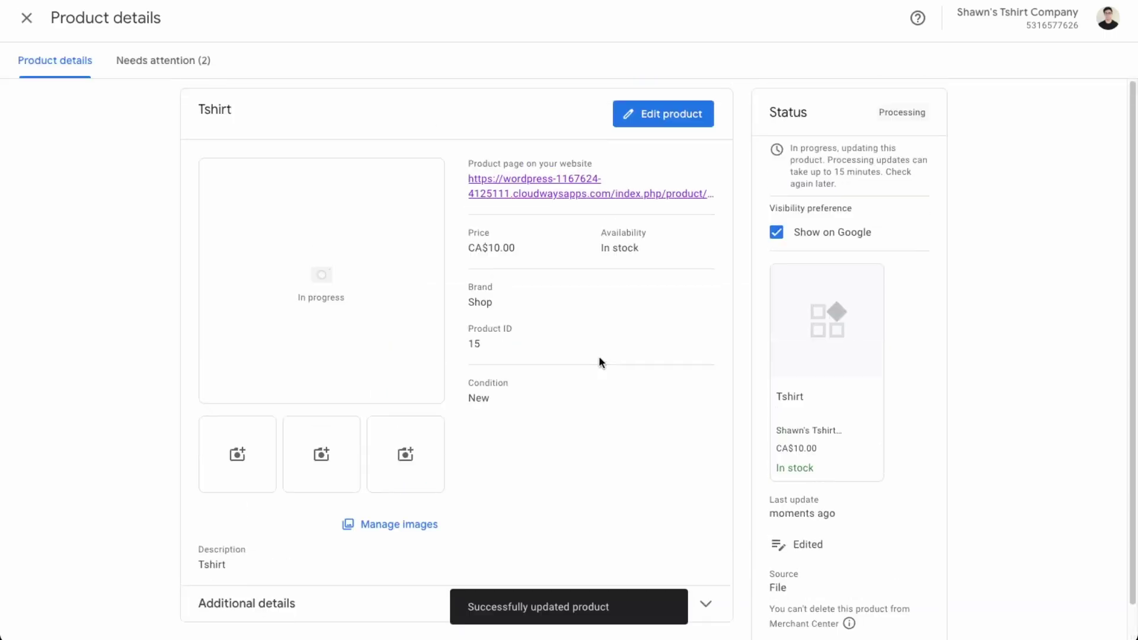
- Show the Tshirt product's Needs attention (2) issues, including pending review and an unshowable image
click(184, 60)
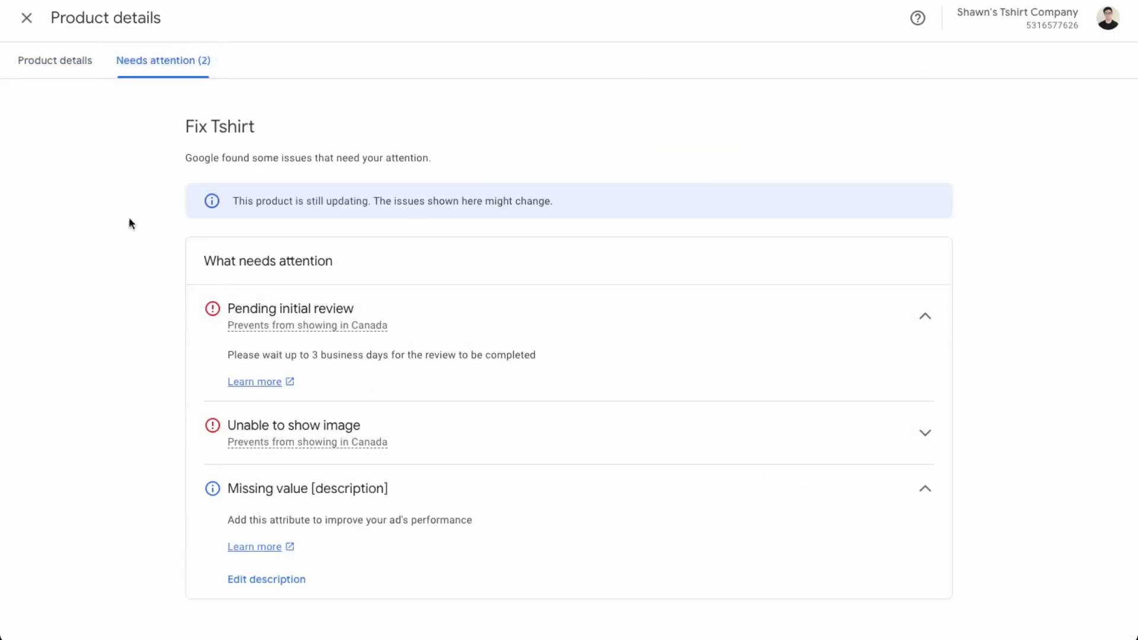